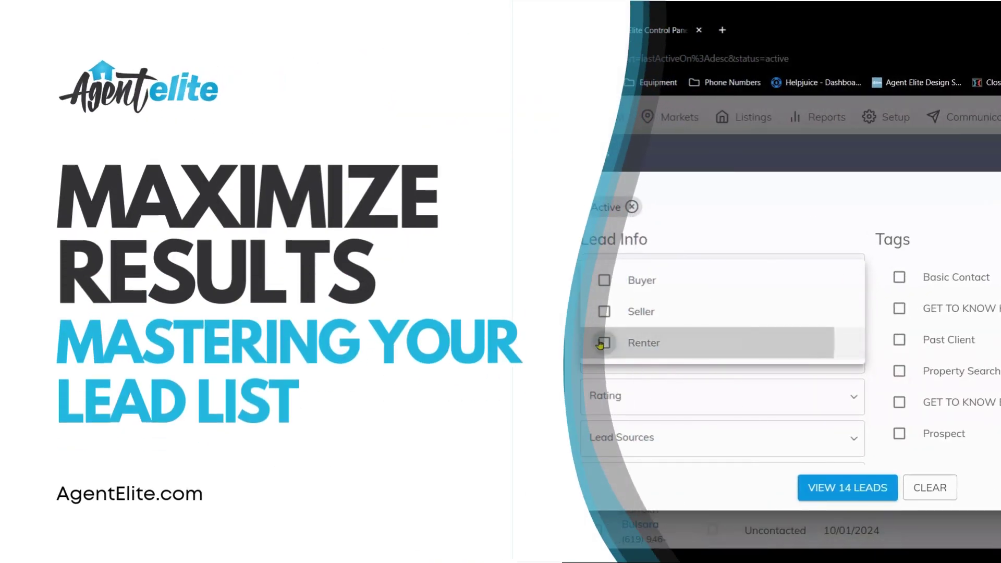
# Toggle the renter filter on and off, then go to the Lead List from the sidebar.
pyautogui.click(601, 344)
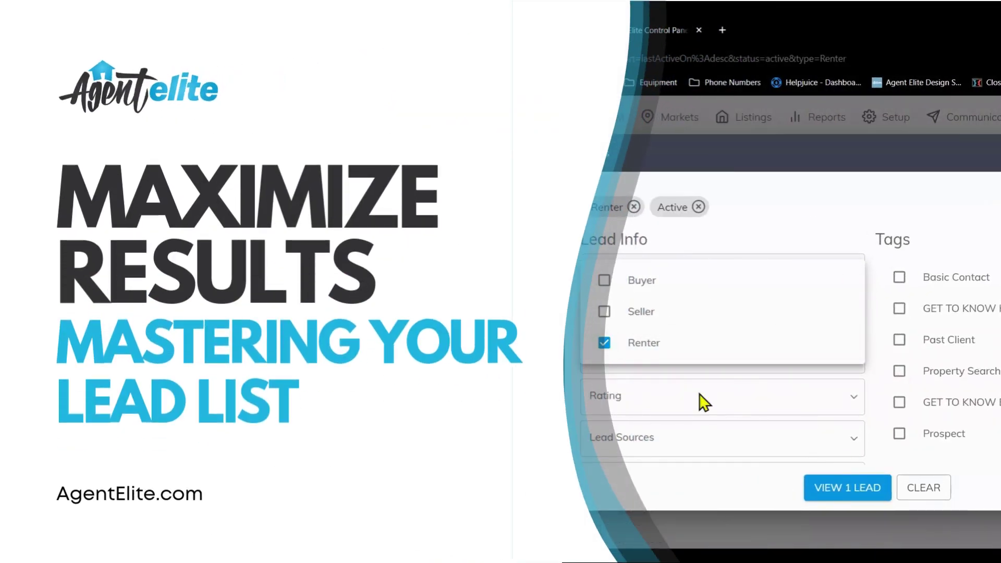
pyautogui.click(603, 349)
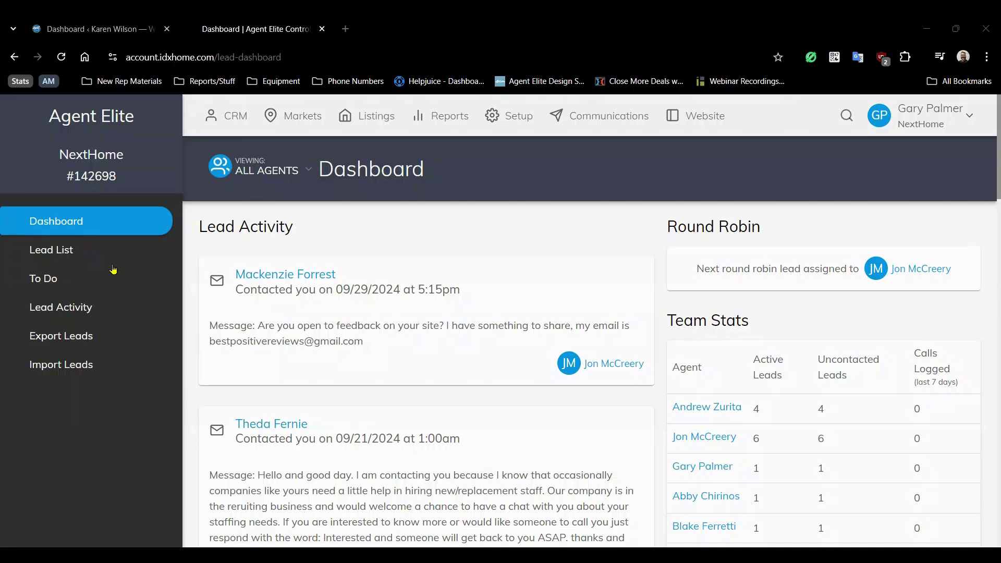
pyautogui.click(52, 253)
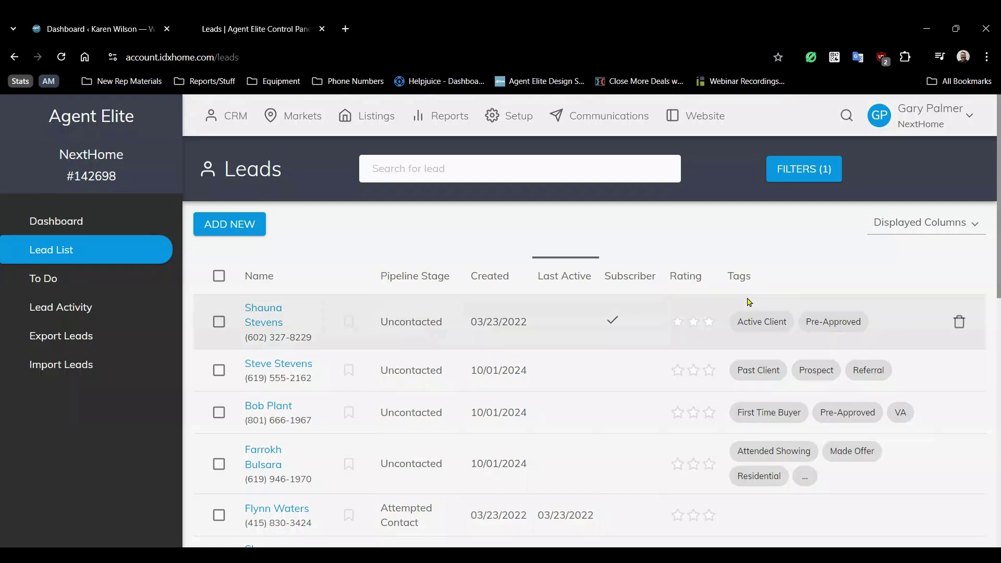
# Add the Agent column to the lead list through the Displayed Columns dropdown.
pyautogui.click(938, 225)
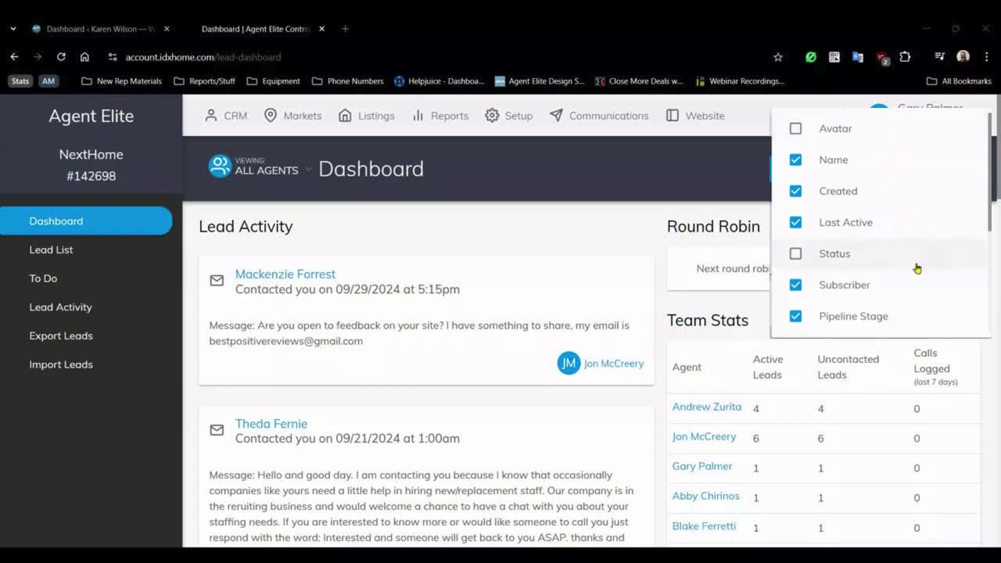
pyautogui.scroll(-3, 890, 262)
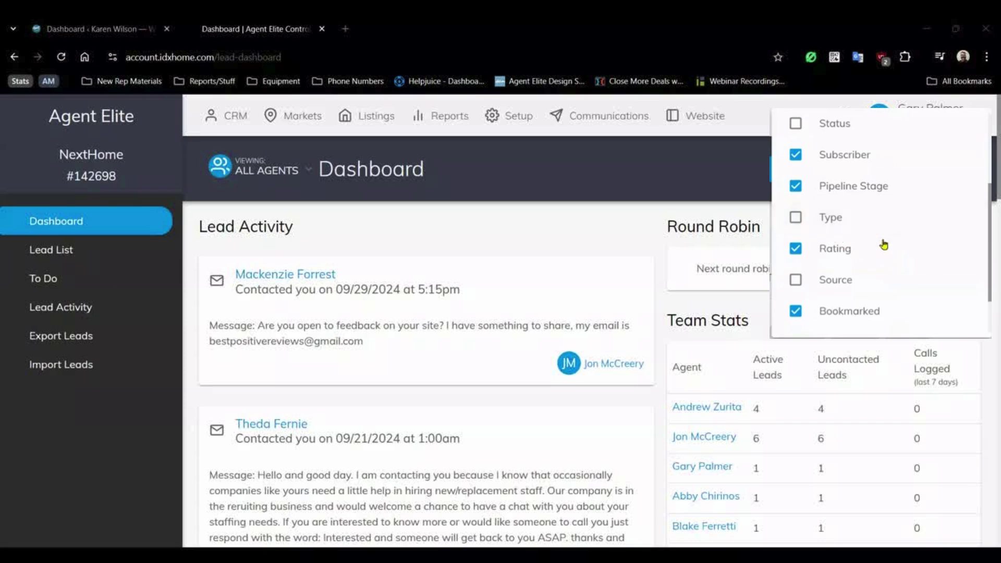
pyautogui.scroll(-2, 885, 249)
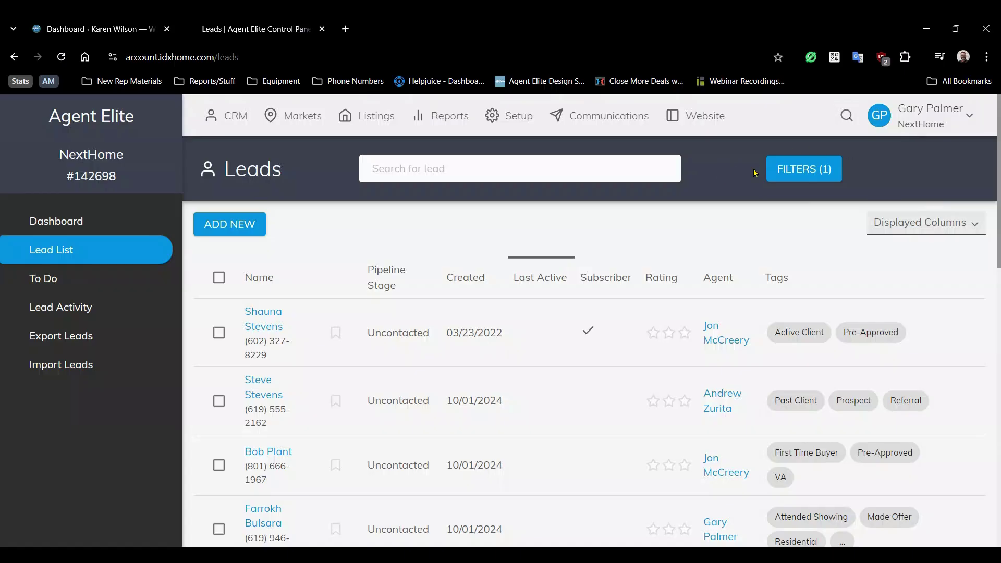
# In Filters, try and then clear the agent selections so only the Active filter applies (14 leads).
pyautogui.click(803, 183)
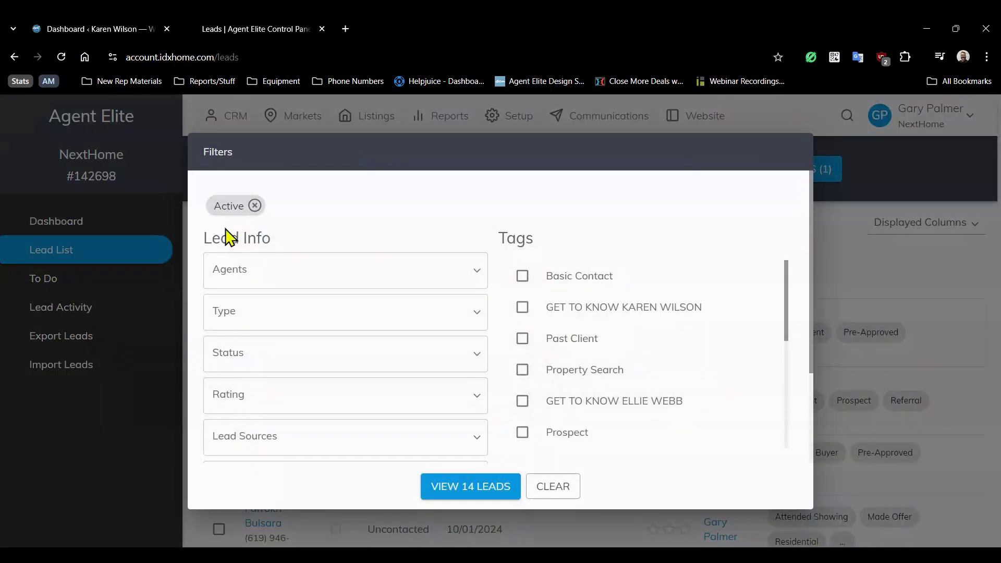
pyautogui.click(292, 278)
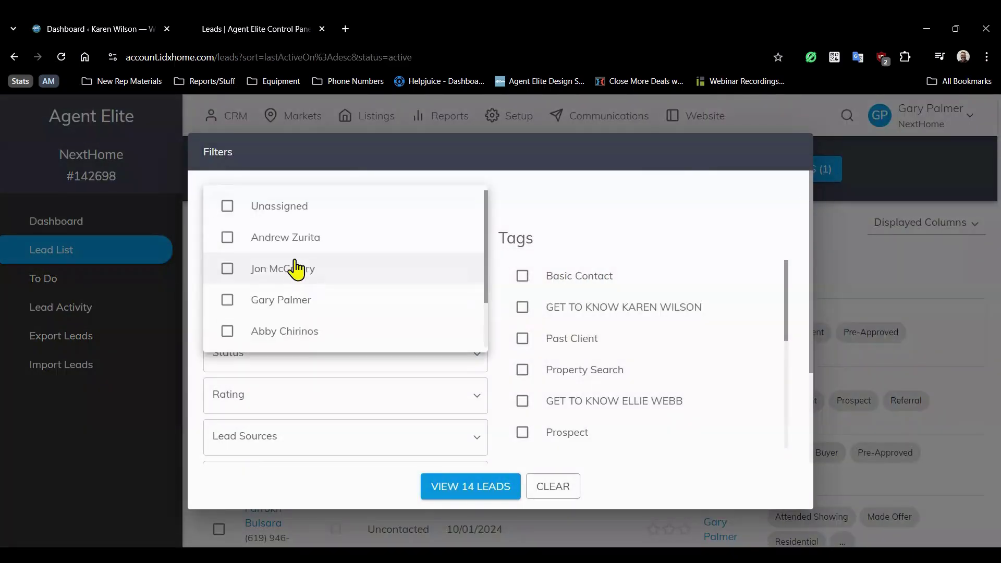
pyautogui.click(227, 208)
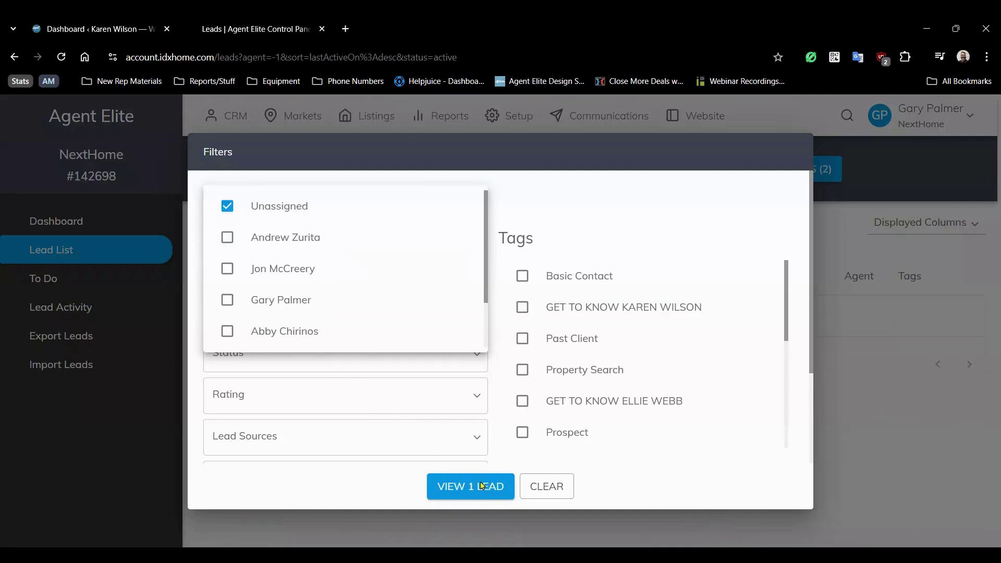
pyautogui.click(226, 207)
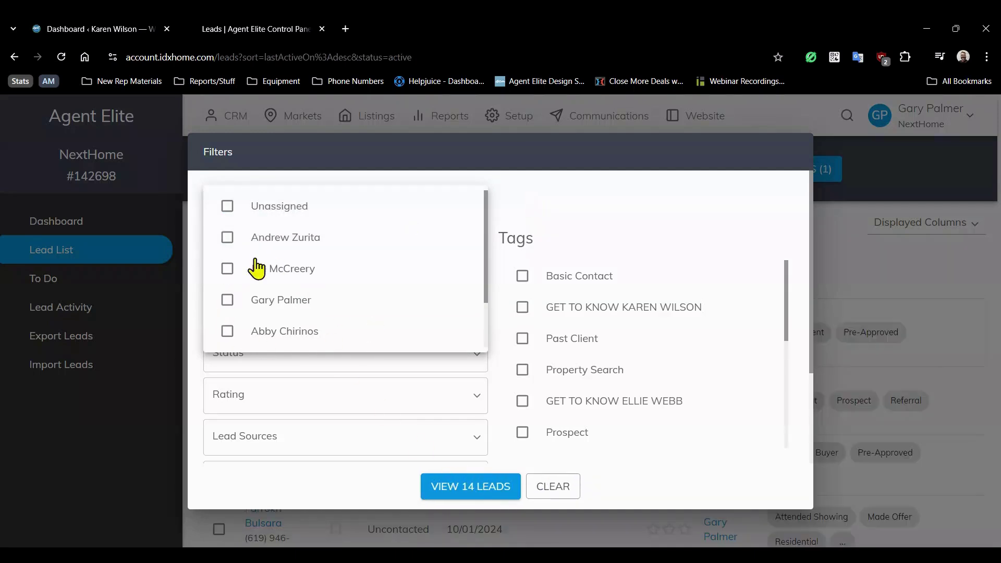
pyautogui.click(227, 301)
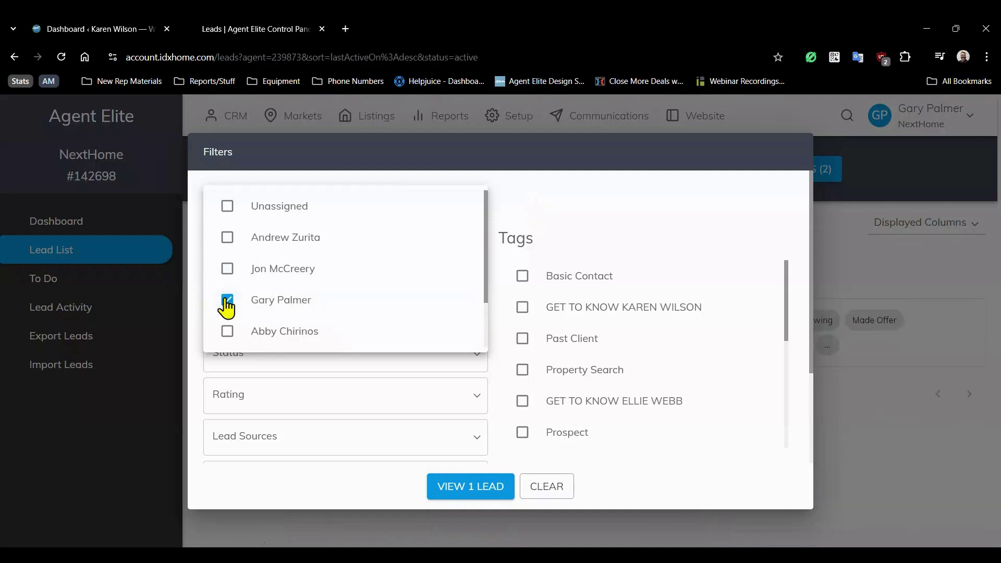
pyautogui.click(227, 269)
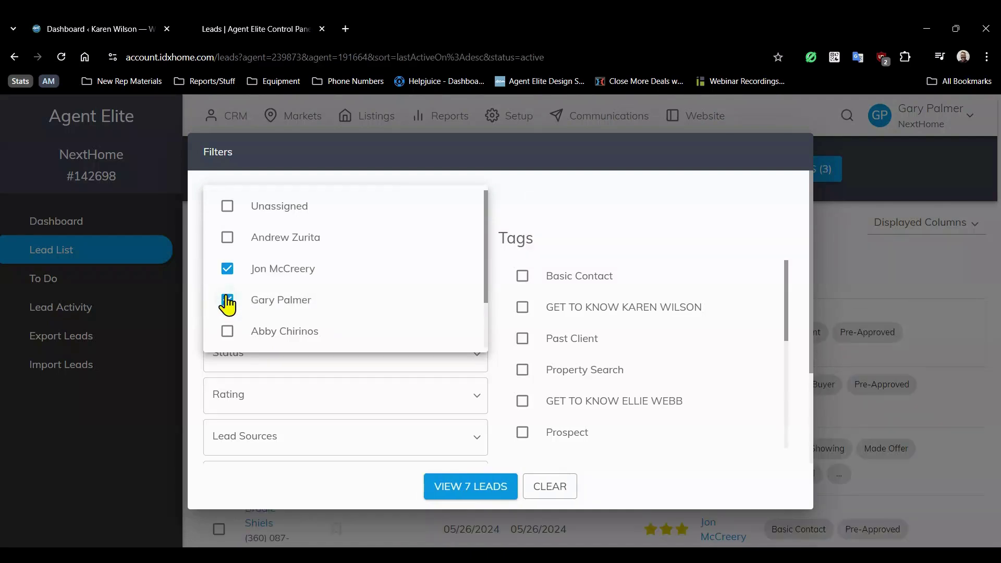
pyautogui.click(227, 301)
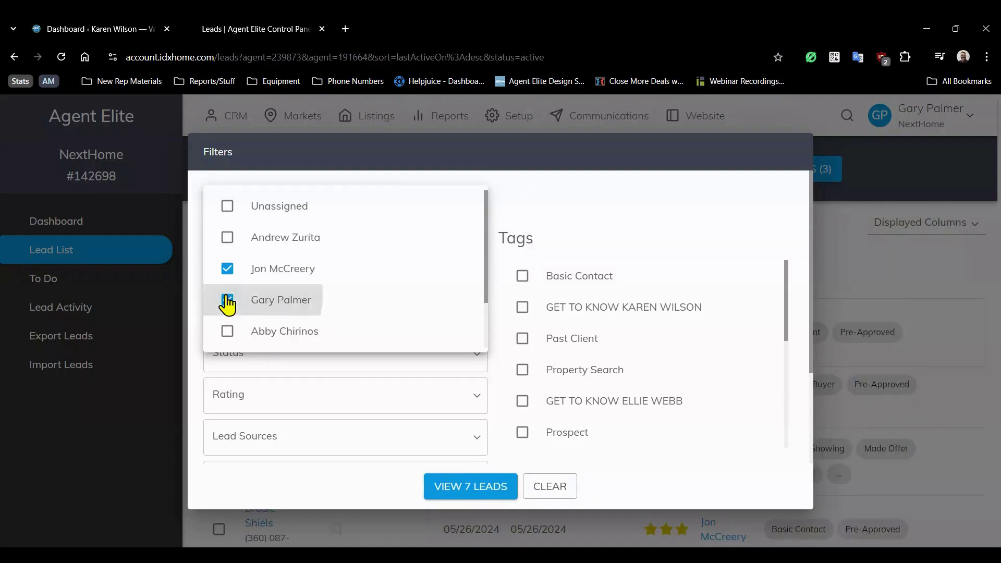
pyautogui.click(589, 192)
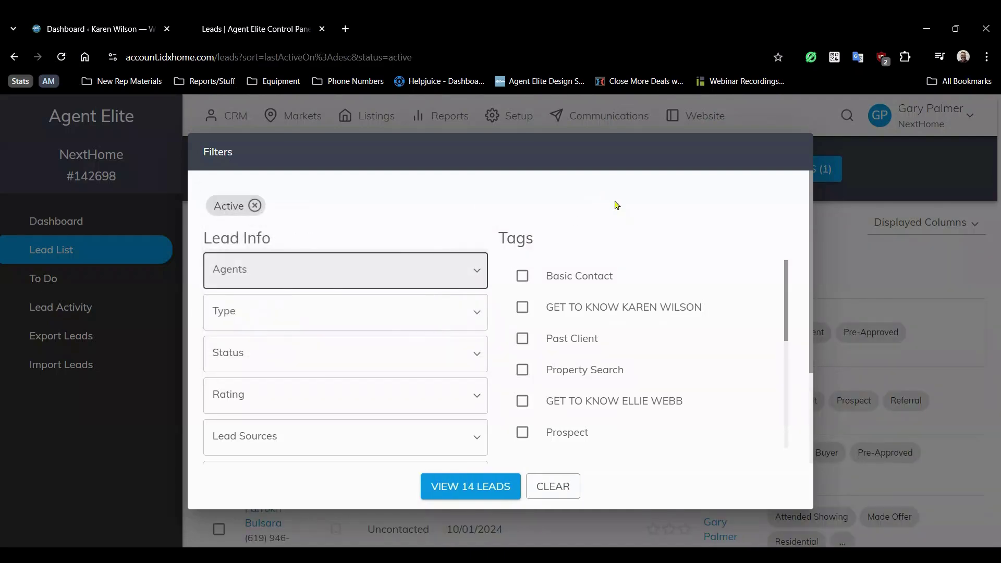
pyautogui.click(257, 327)
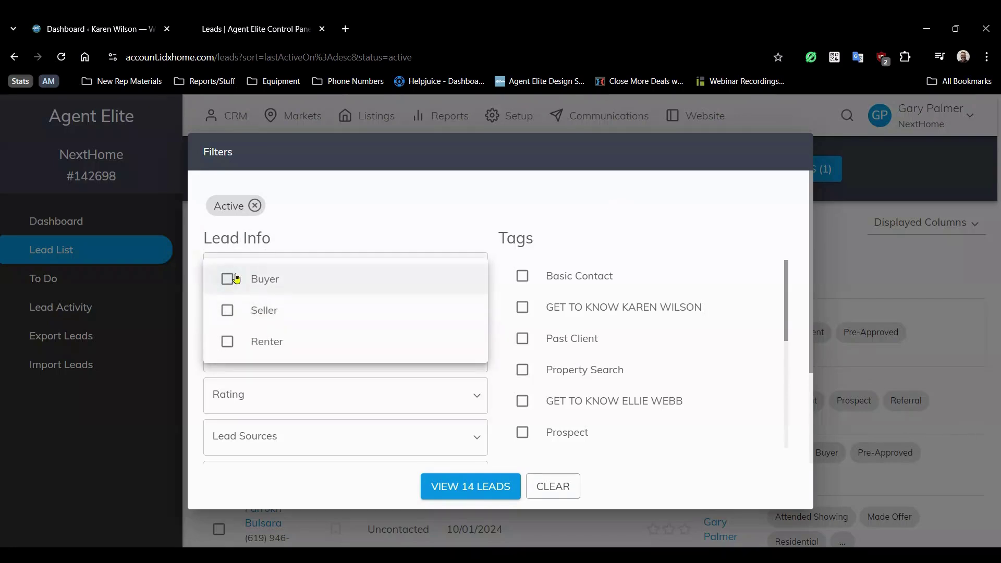
pyautogui.click(225, 342)
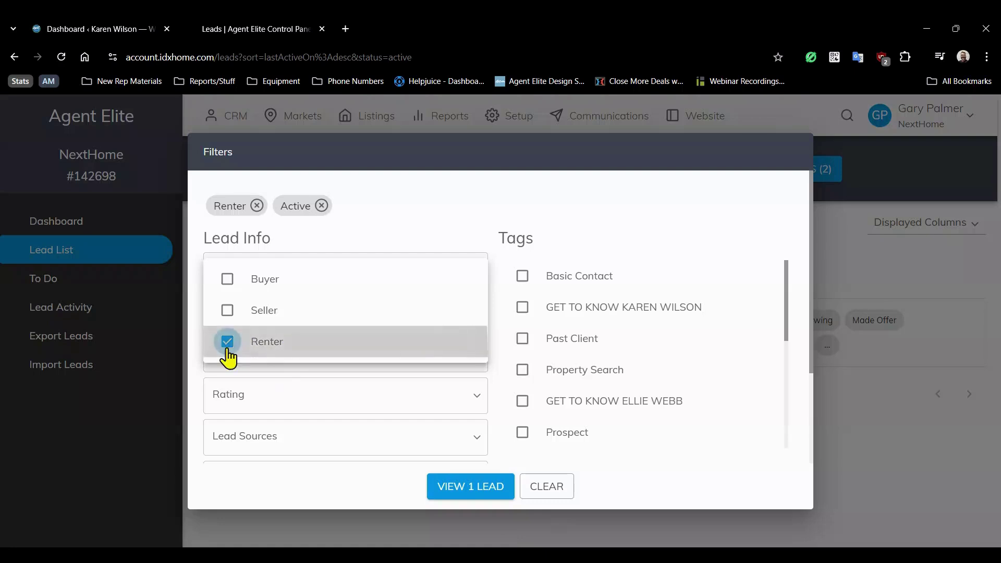
pyautogui.click(227, 349)
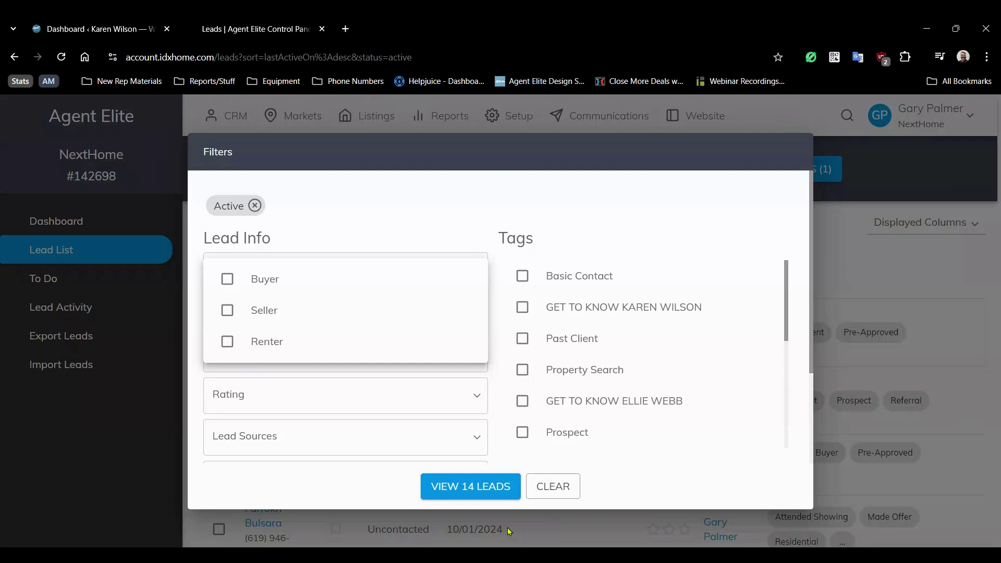
pyautogui.click(350, 229)
pyautogui.click(285, 360)
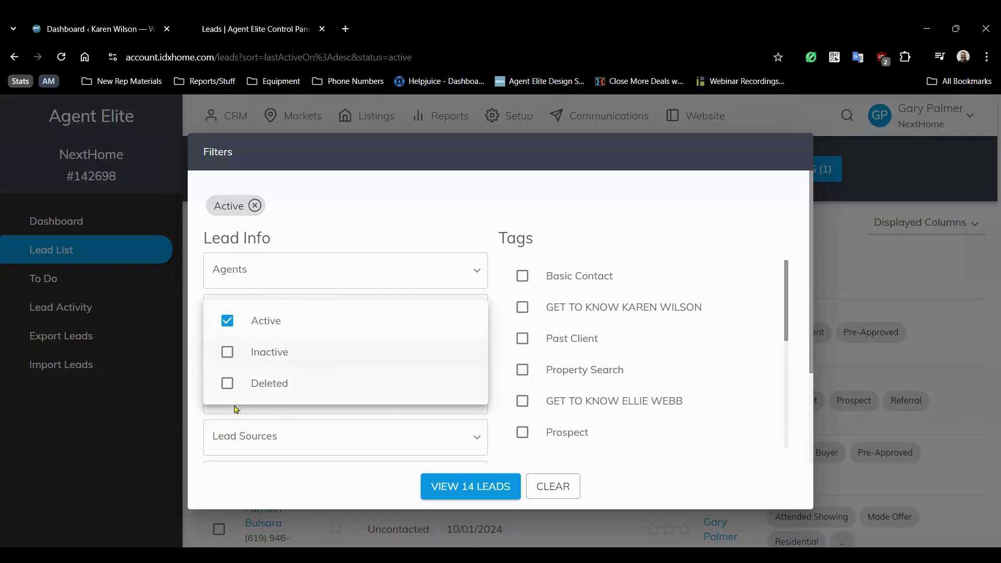
pyautogui.click(379, 222)
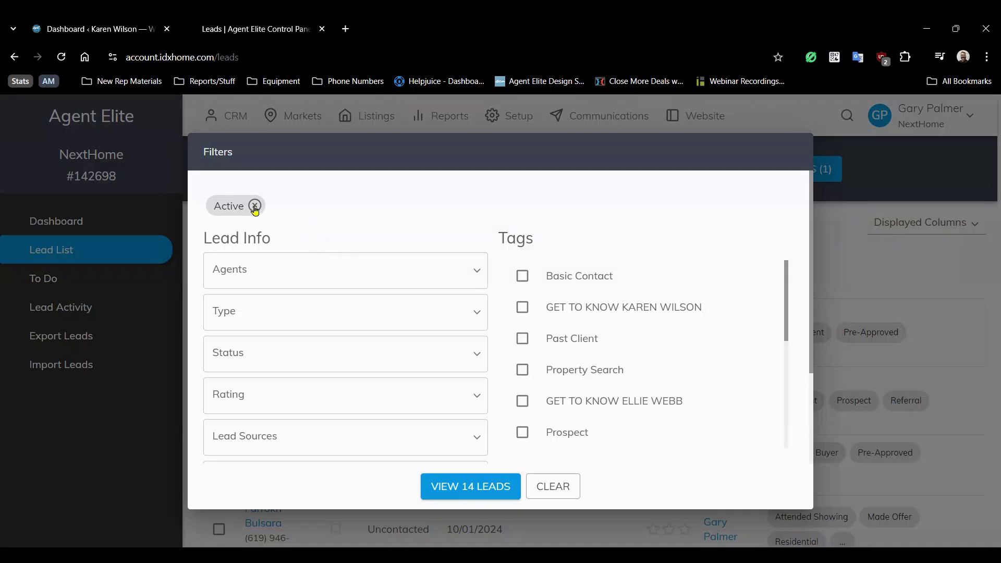
pyautogui.click(243, 395)
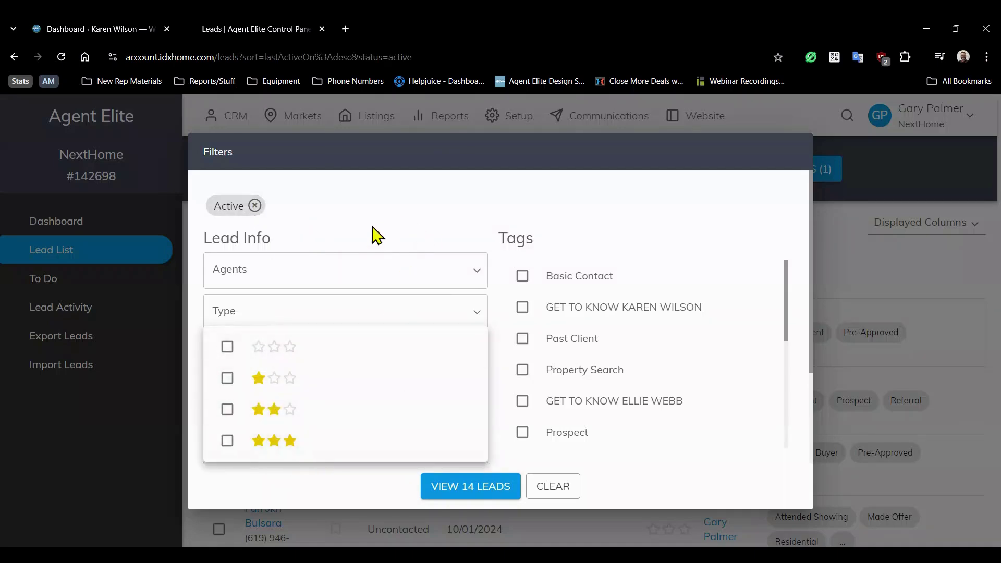
pyautogui.click(369, 239)
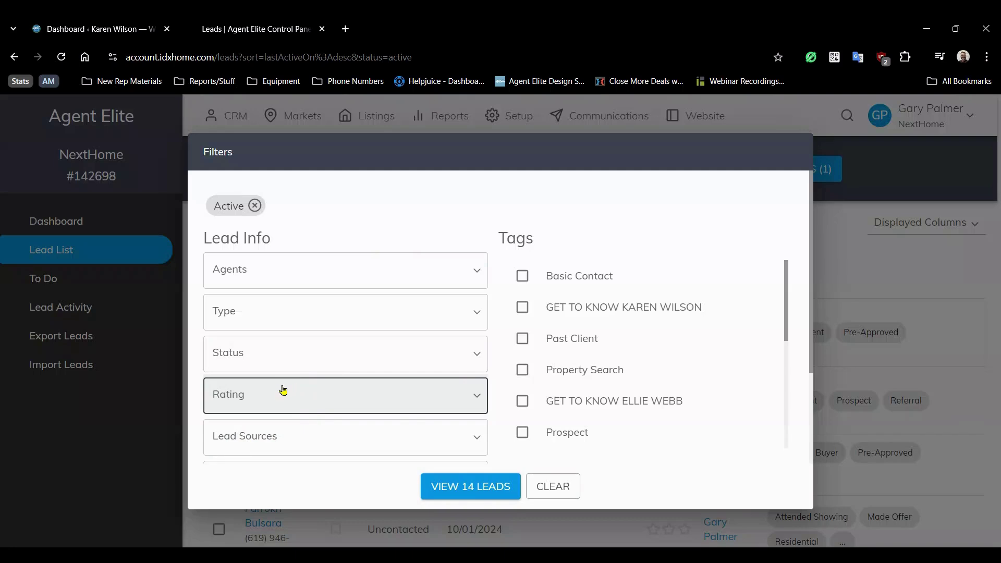
pyautogui.scroll(-2, 217, 398)
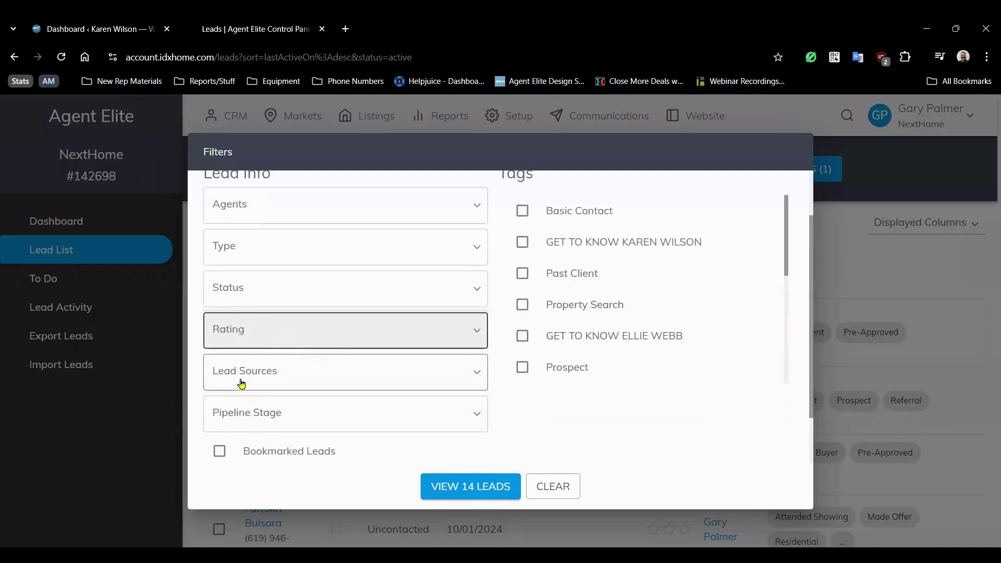
pyautogui.click(241, 384)
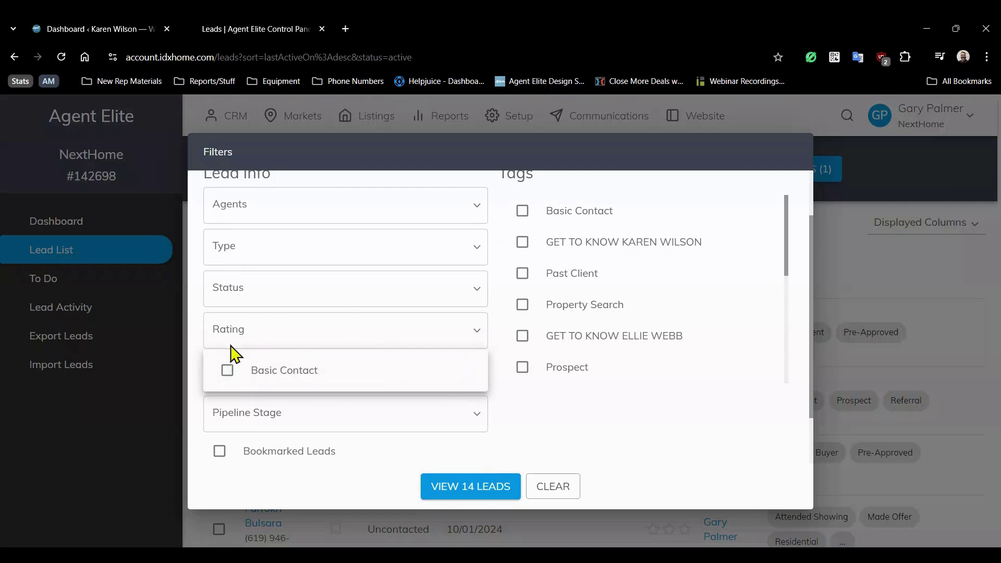
pyautogui.click(540, 424)
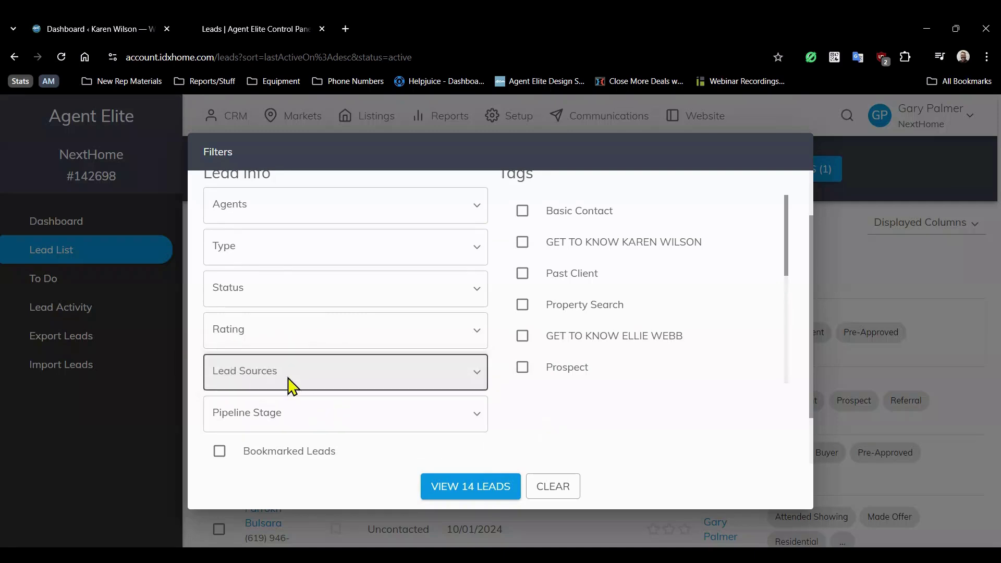
pyautogui.click(388, 417)
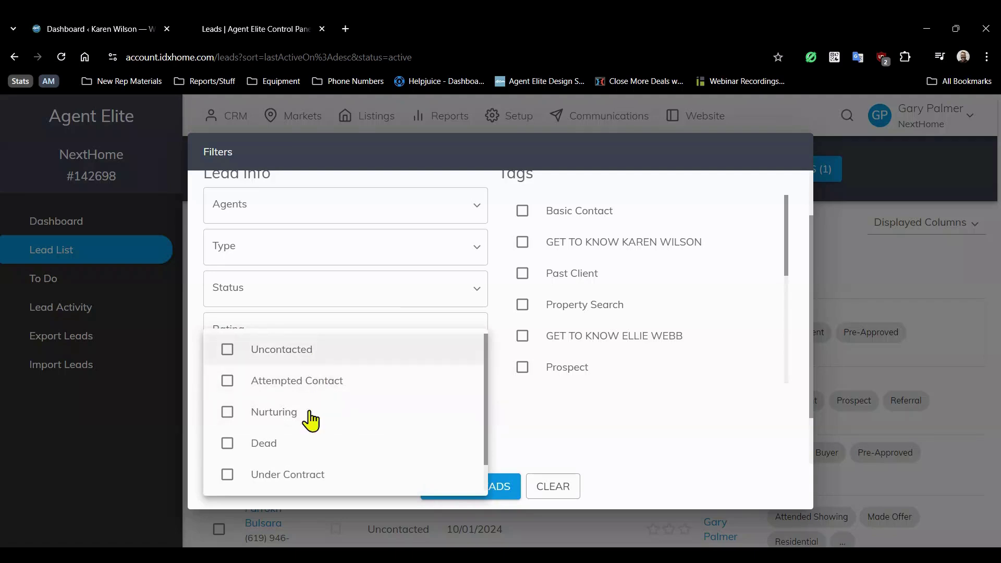
pyautogui.scroll(-1, 329, 465)
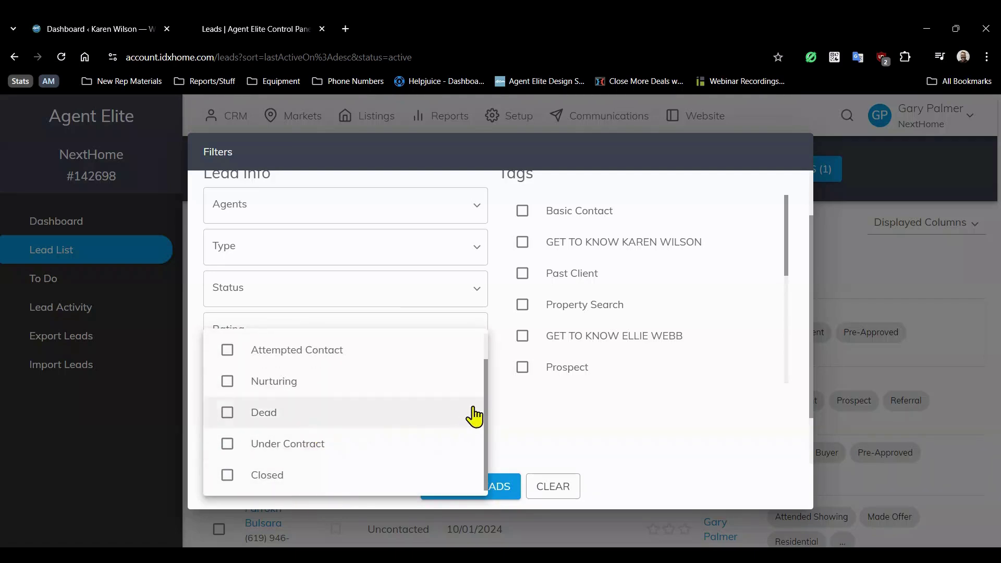
# Filter the active leads by the First Time Buyer and Pre-Approved tags and view the 4 matches.
pyautogui.click(579, 440)
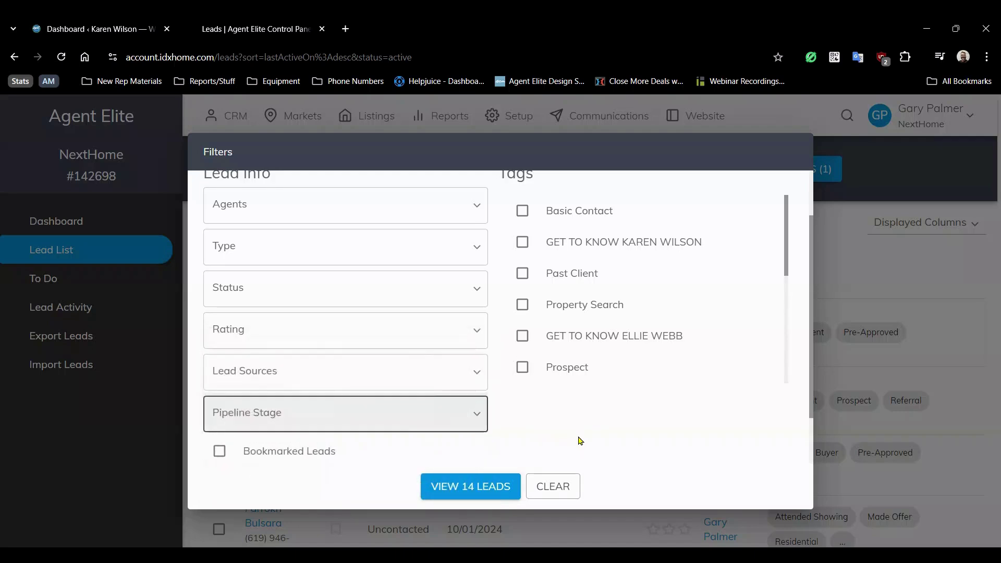
pyautogui.scroll(-1, 219, 448)
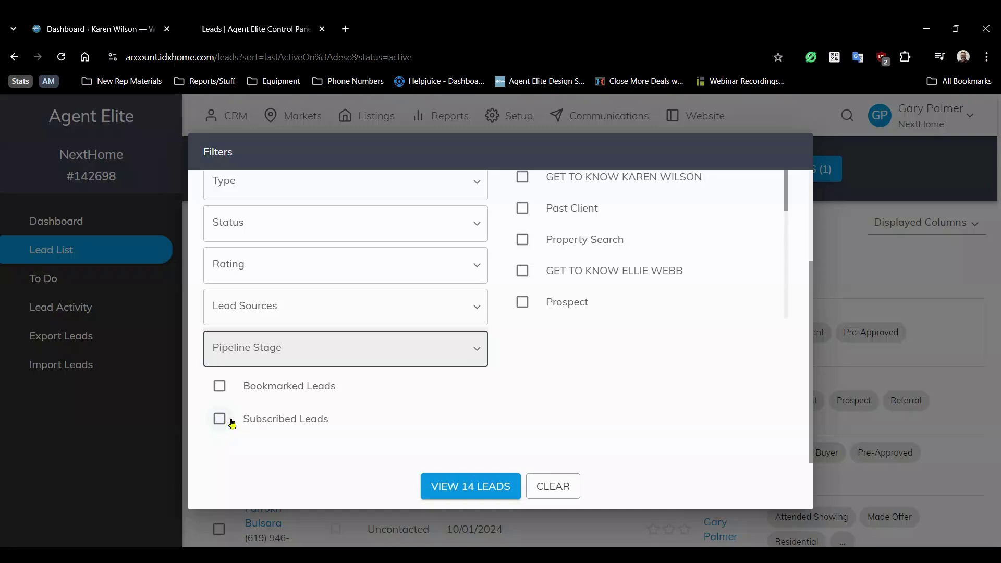
pyautogui.scroll(3, 560, 451)
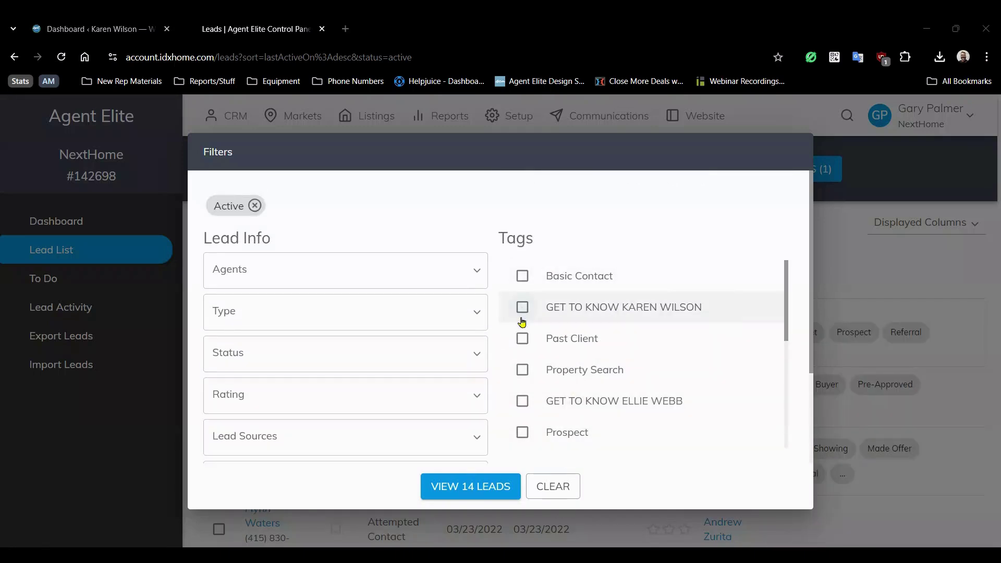
pyautogui.scroll(-1, 521, 417)
pyautogui.scroll(-1, 524, 438)
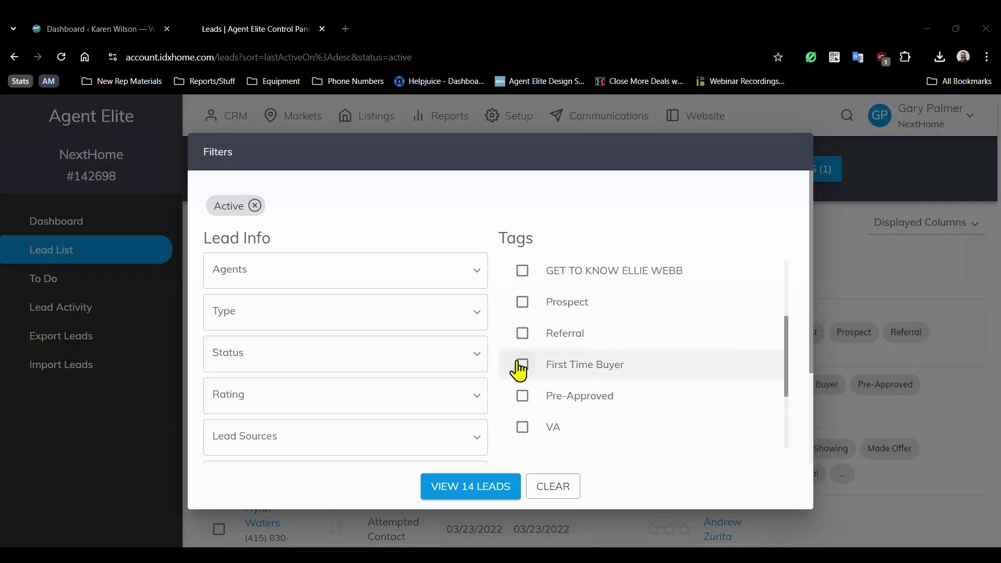
pyautogui.click(522, 366)
pyautogui.click(525, 397)
pyautogui.click(480, 488)
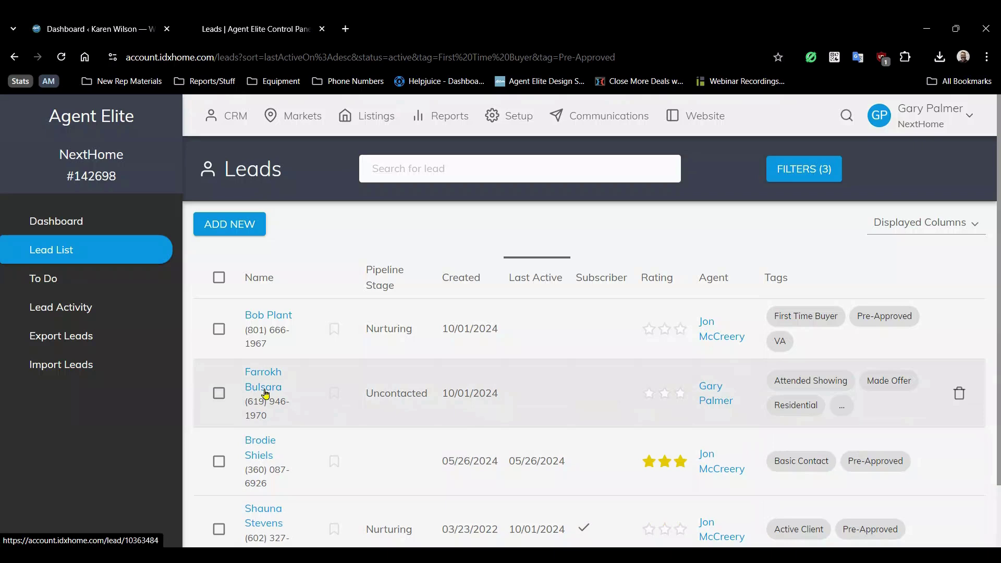
# Set the Attended Showing lead's pipeline stage to Attempted Contact.
pyautogui.click(266, 395)
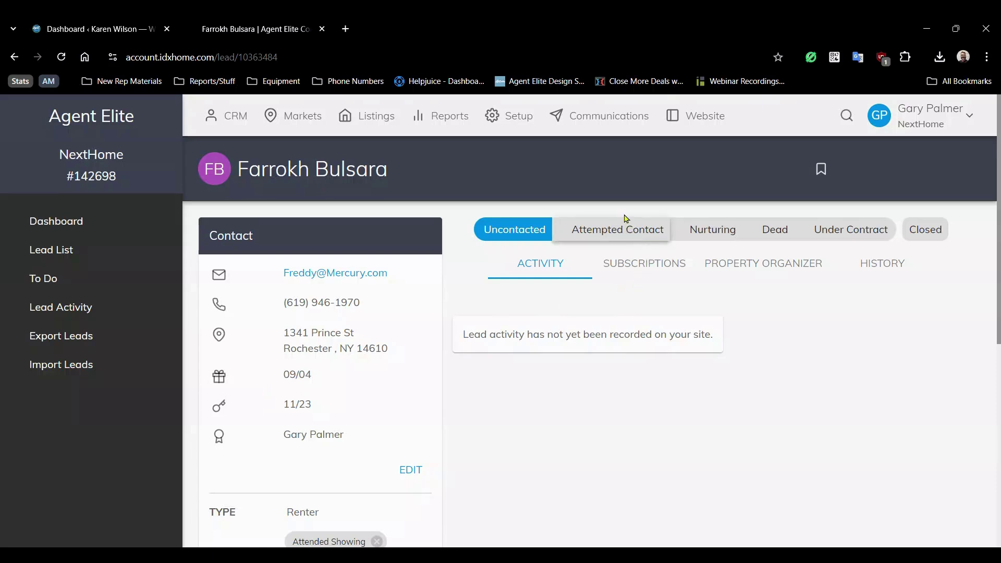
pyautogui.click(619, 230)
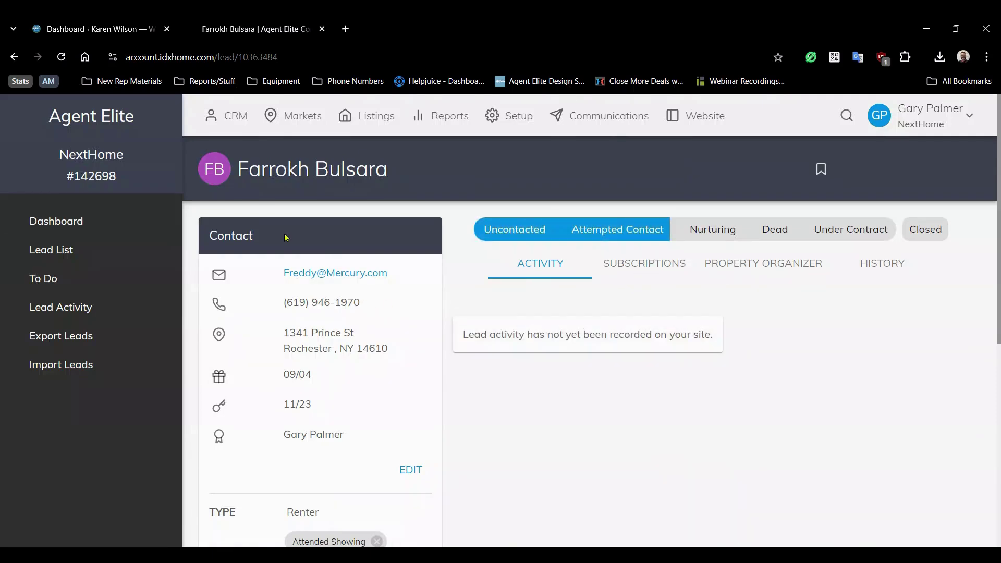
pyautogui.click(13, 57)
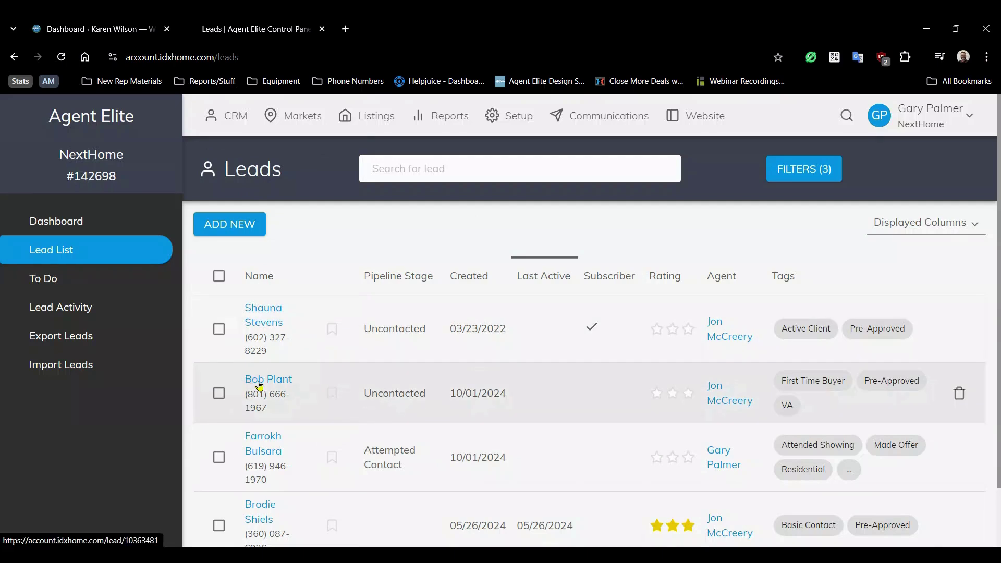
# Move the First Time Buyer lead to the Nurturing stage and return to the lead list.
pyautogui.click(259, 386)
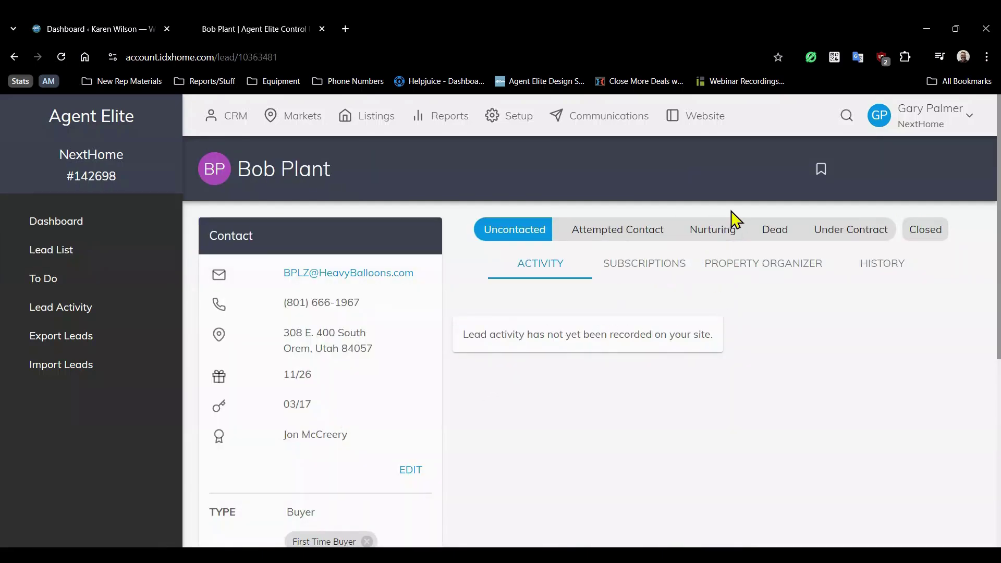
pyautogui.click(708, 233)
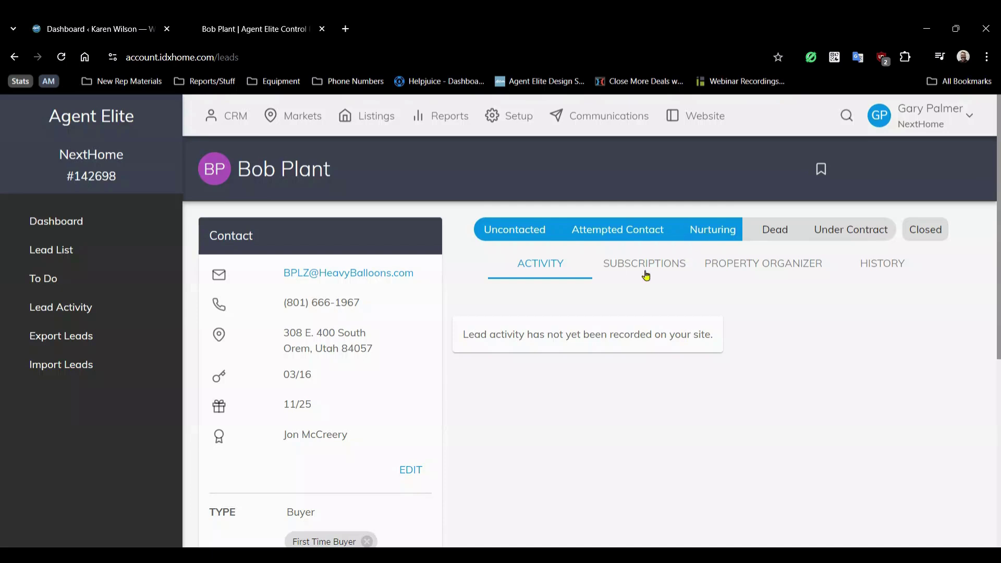
pyautogui.click(46, 252)
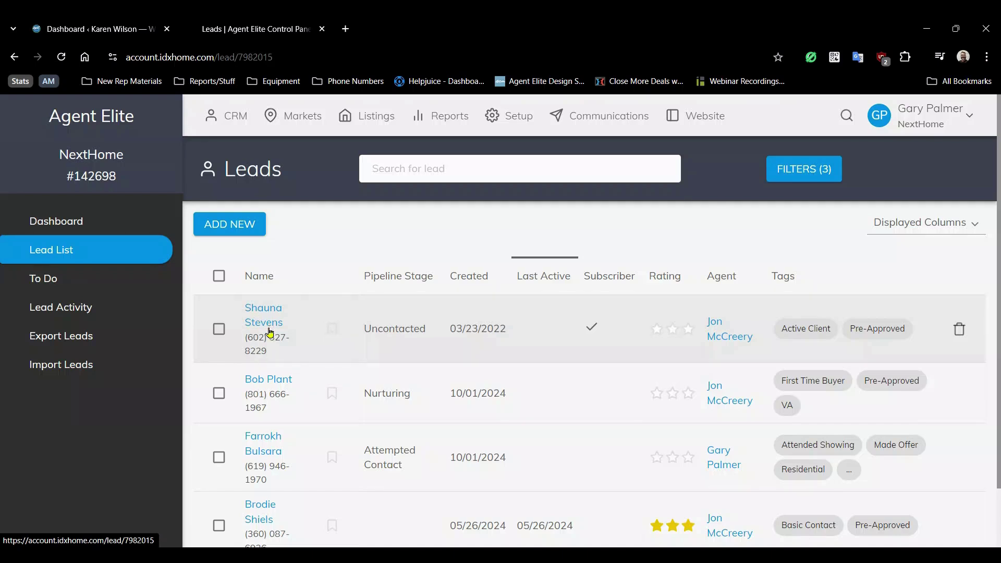
# Move the Active Client lead to the Nurturing stage and view her subscriptions.
pyautogui.click(270, 332)
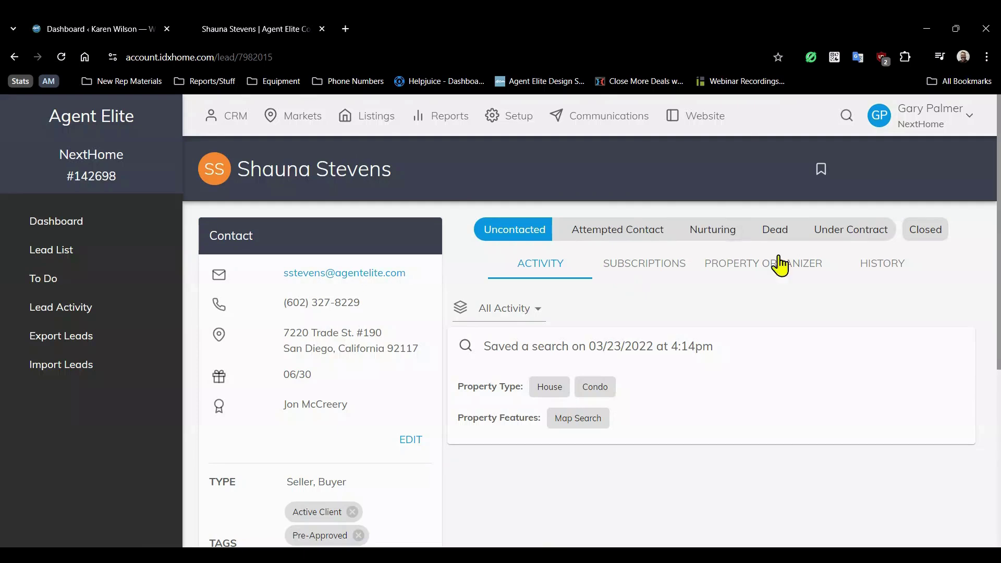
pyautogui.click(712, 231)
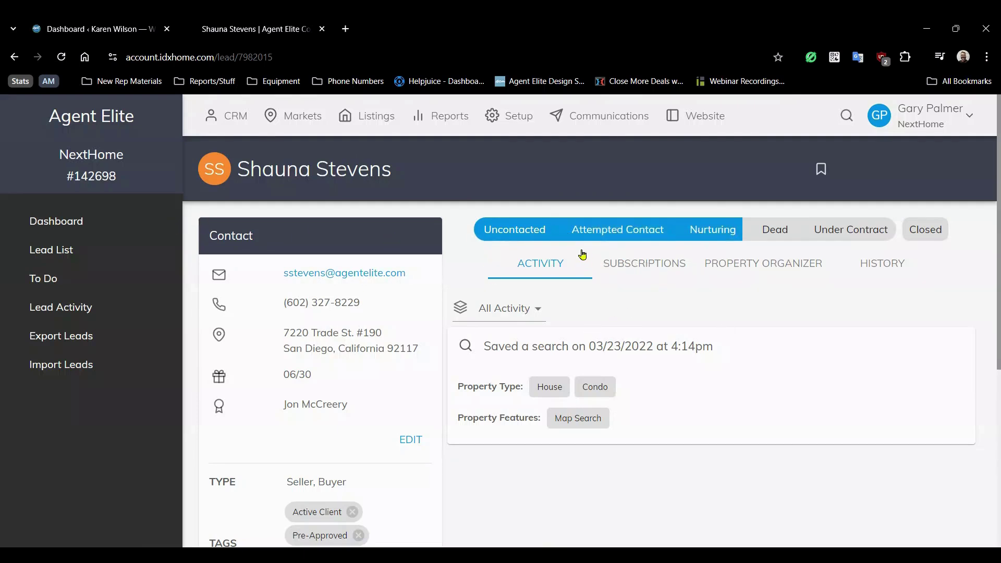
pyautogui.click(650, 272)
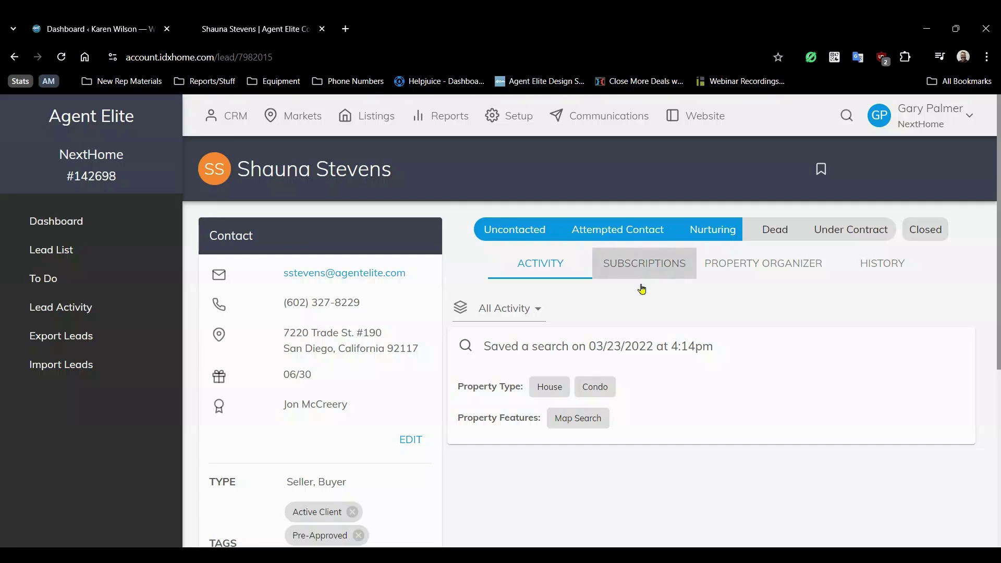
pyautogui.scroll(-1, 761, 403)
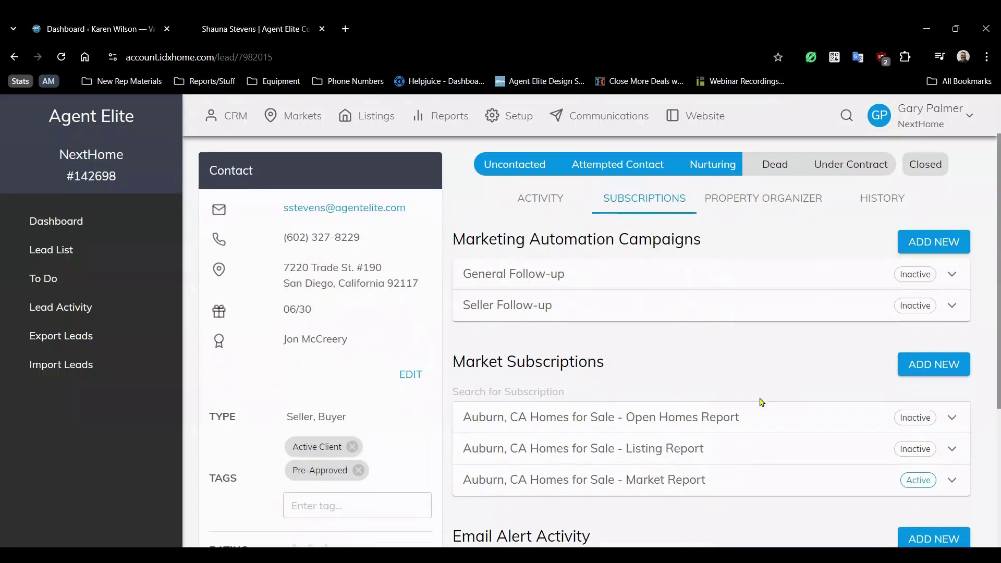
# Enroll the lead in the Buyer Follow-up campaign and bring up her Saved Searches.
pyautogui.click(920, 255)
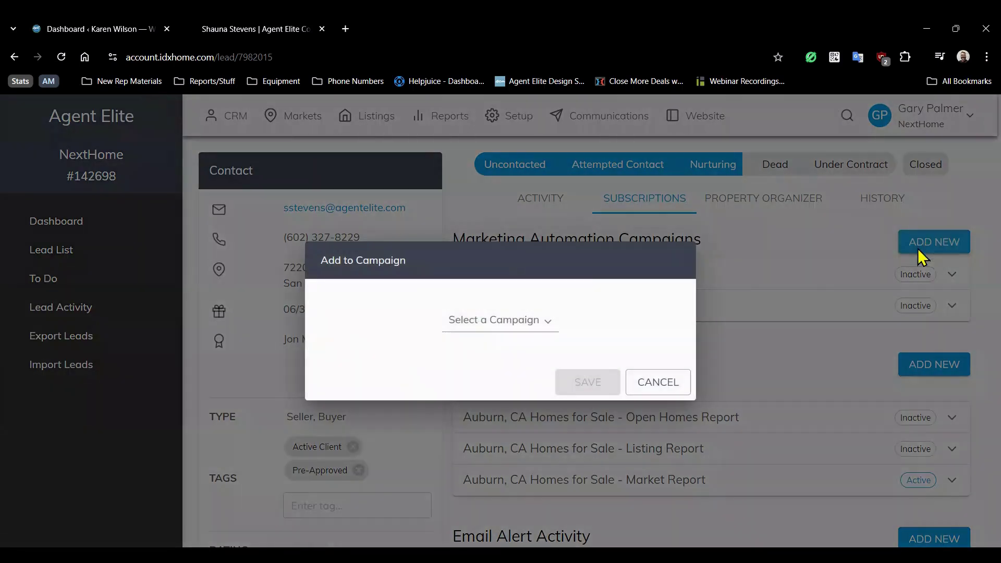
pyautogui.click(485, 319)
pyautogui.click(487, 336)
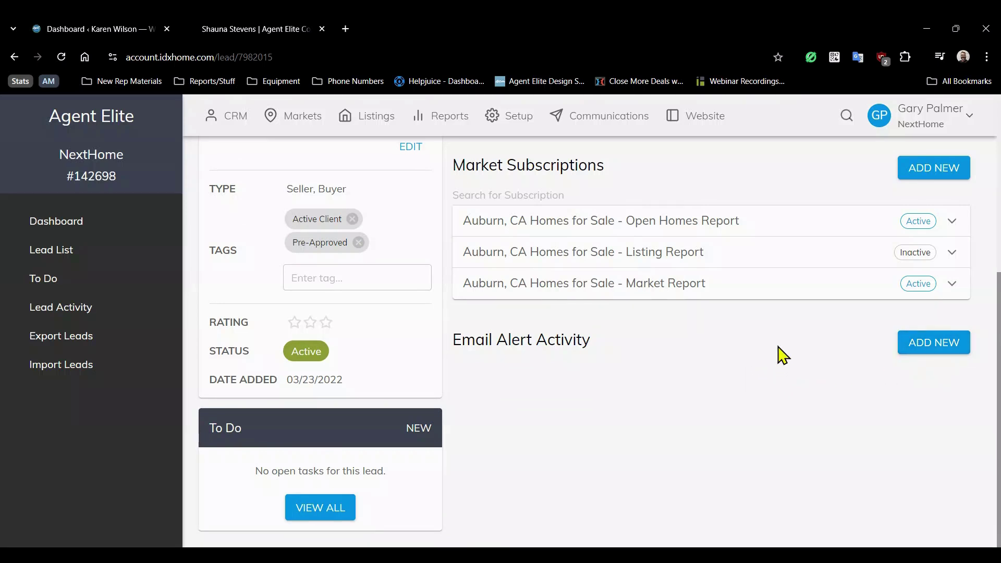
pyautogui.click(931, 344)
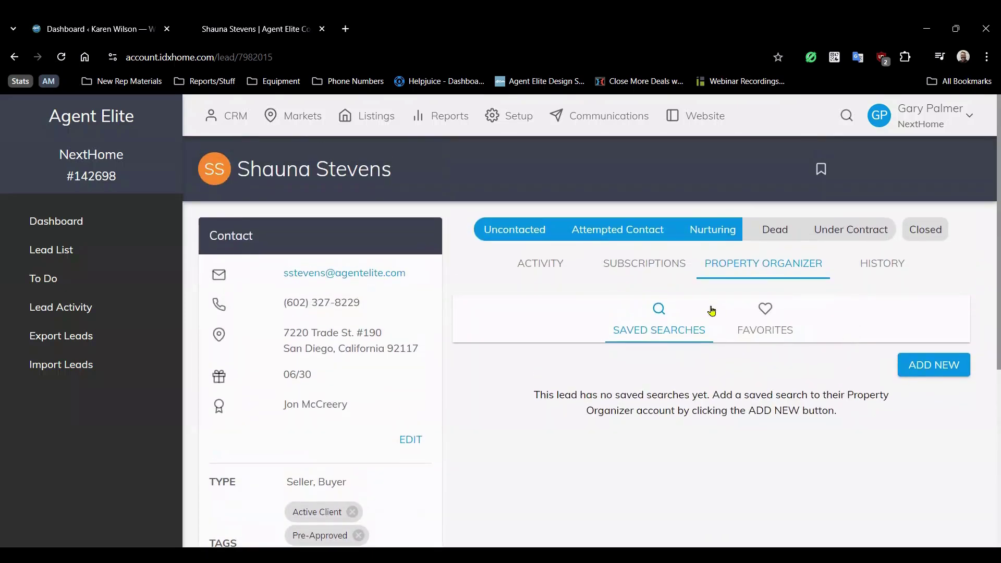
pyautogui.click(663, 329)
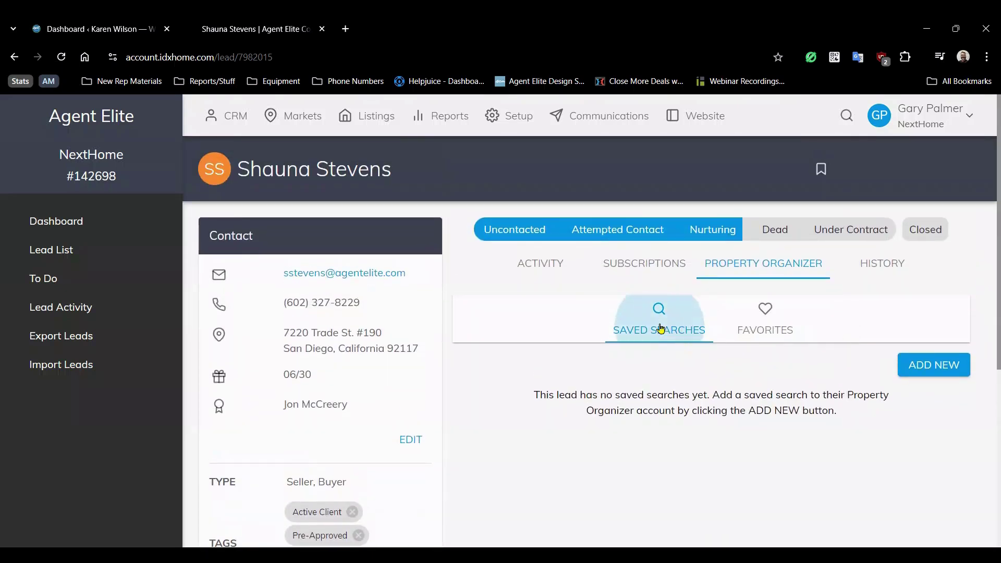
# Start a new saved search named 'Pollock Pines - 3 Bedroom' with Min. Bedrooms set to 3+.
pyautogui.click(910, 370)
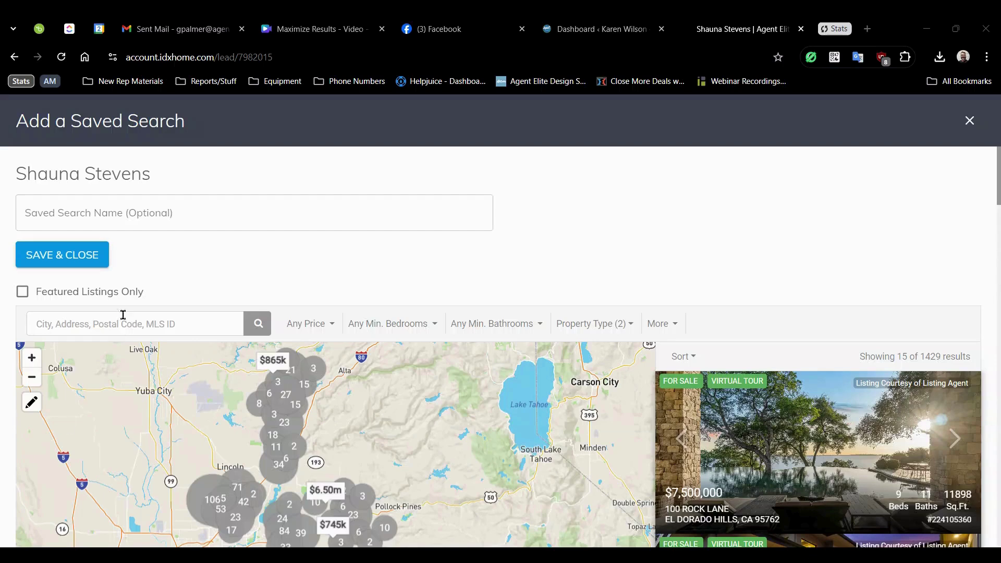
pyautogui.click(84, 211)
pyautogui.click(81, 211)
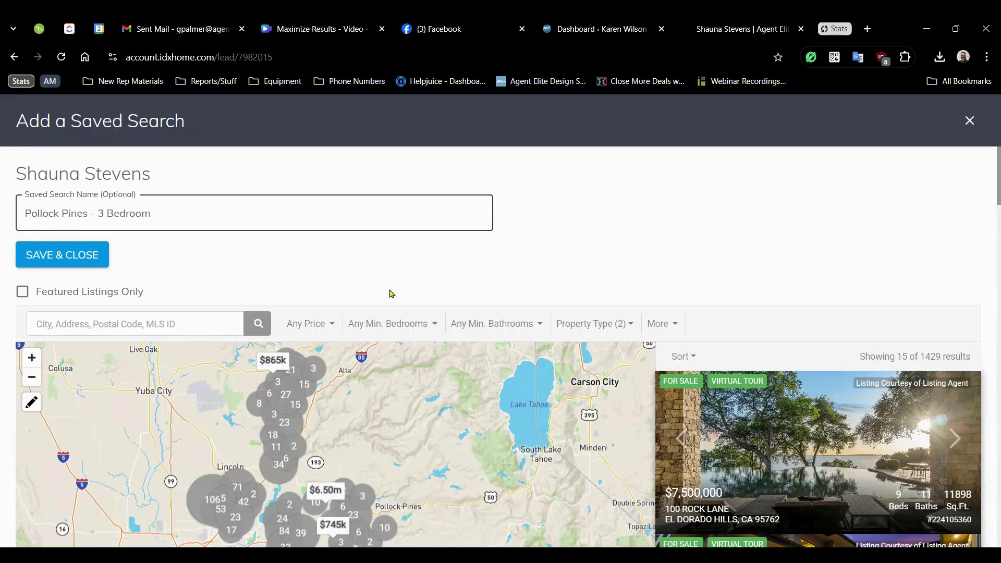
pyautogui.scroll(-3, 390, 291)
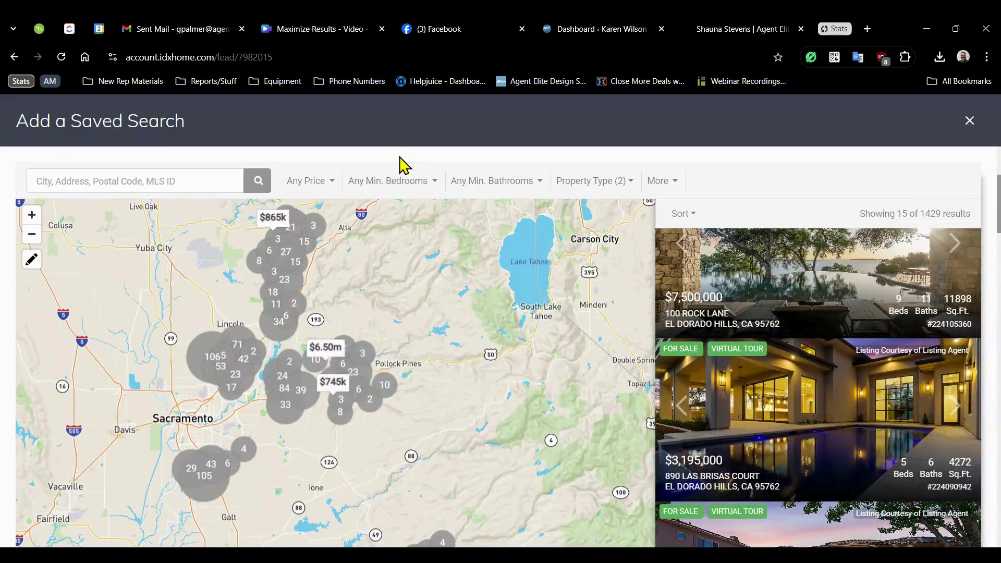
pyautogui.click(405, 183)
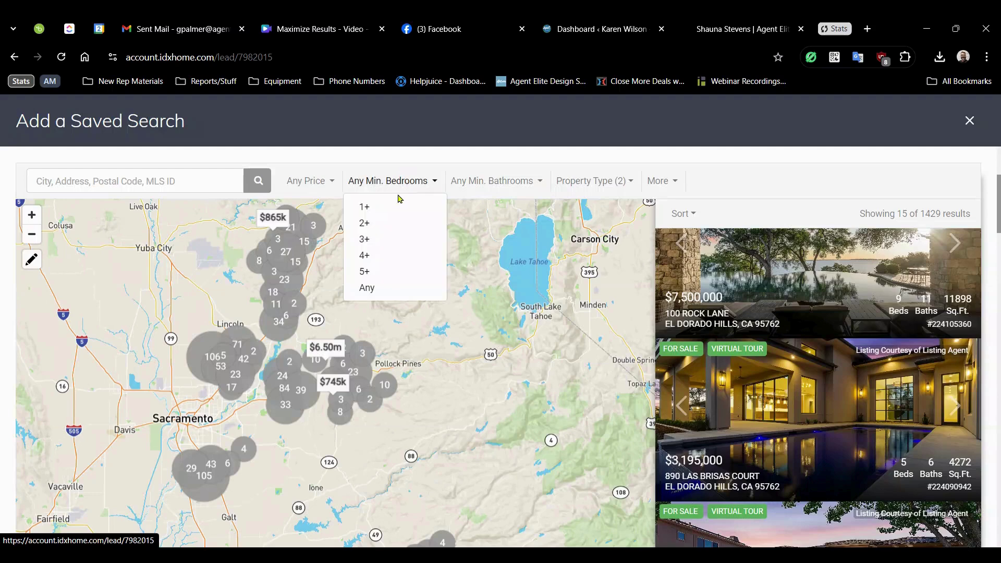
pyautogui.click(372, 244)
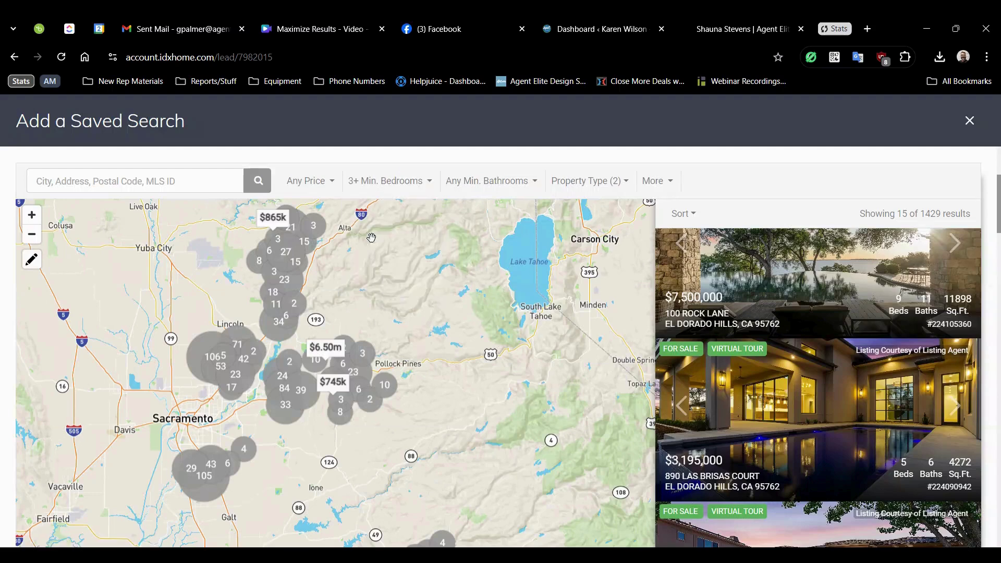
# Draw a six-corner polygon around Pollock Pines on the map and save the search.
pyautogui.click(31, 259)
pyautogui.click(388, 341)
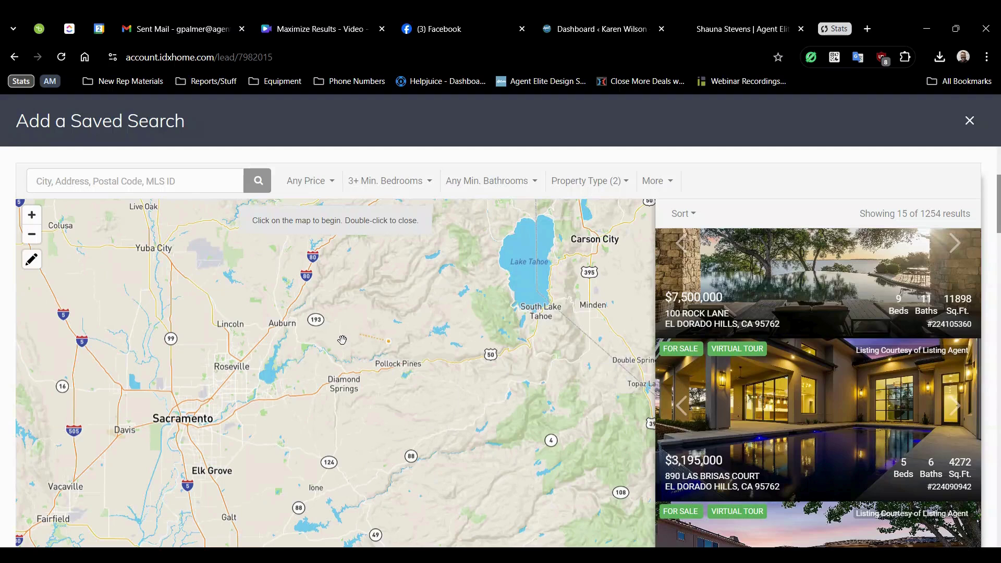
pyautogui.click(342, 341)
pyautogui.click(351, 369)
pyautogui.click(386, 393)
pyautogui.click(422, 377)
pyautogui.click(427, 351)
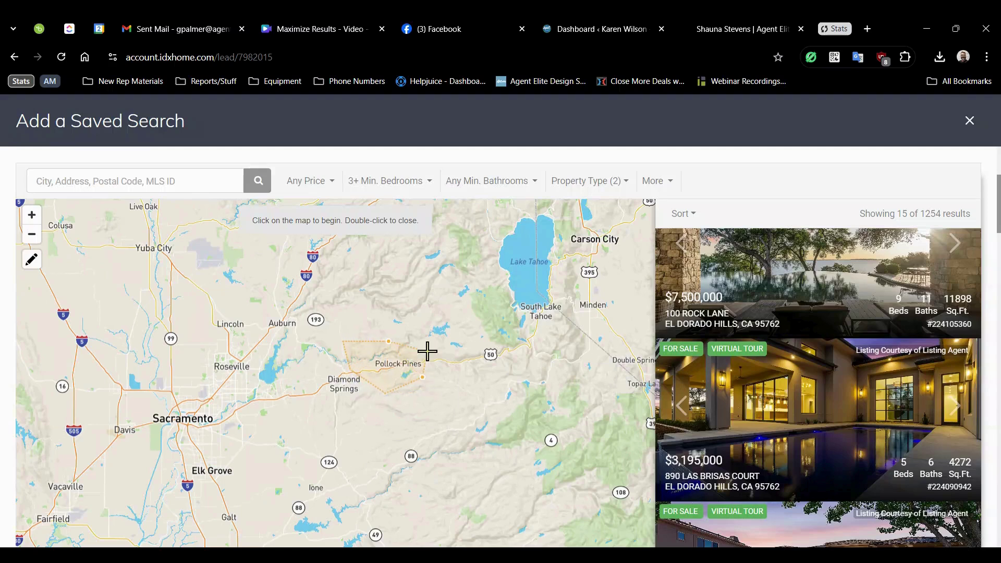
pyautogui.doubleClick(390, 346)
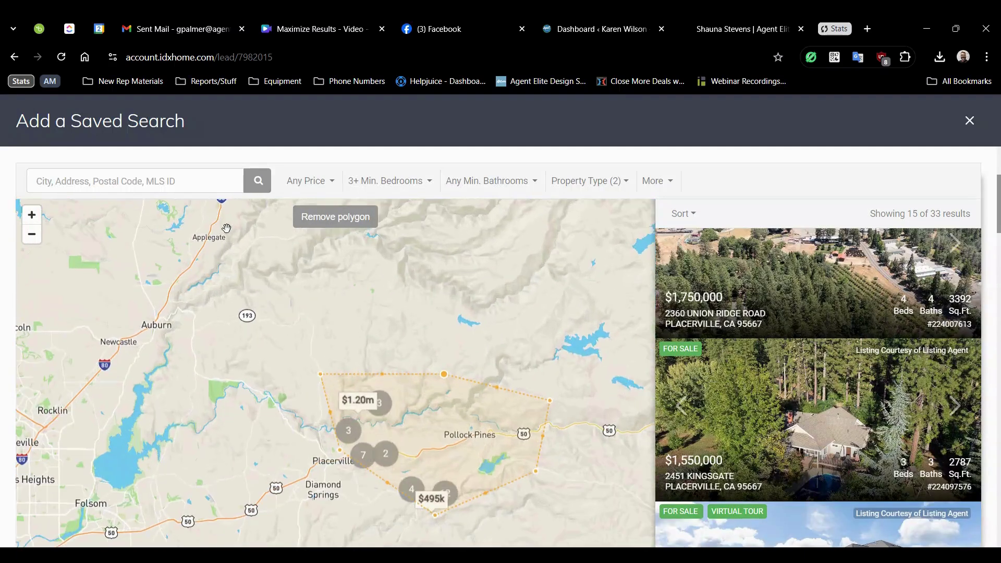
pyautogui.scroll(-1, 226, 229)
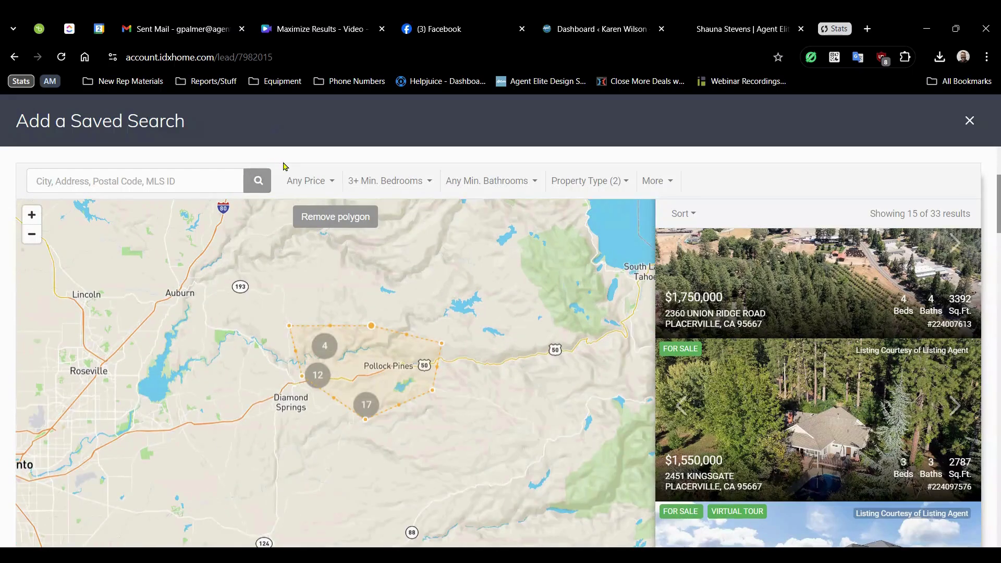
pyautogui.scroll(3, 284, 165)
pyautogui.click(77, 255)
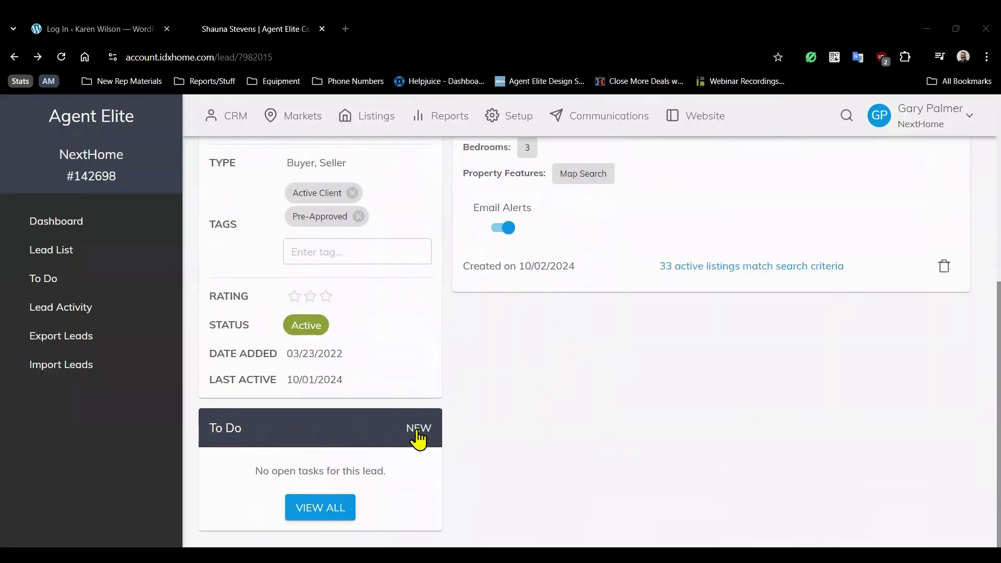
# Create a new task to call the lead, described as inviting her to view saved-search properties this weekend.
pyautogui.click(411, 433)
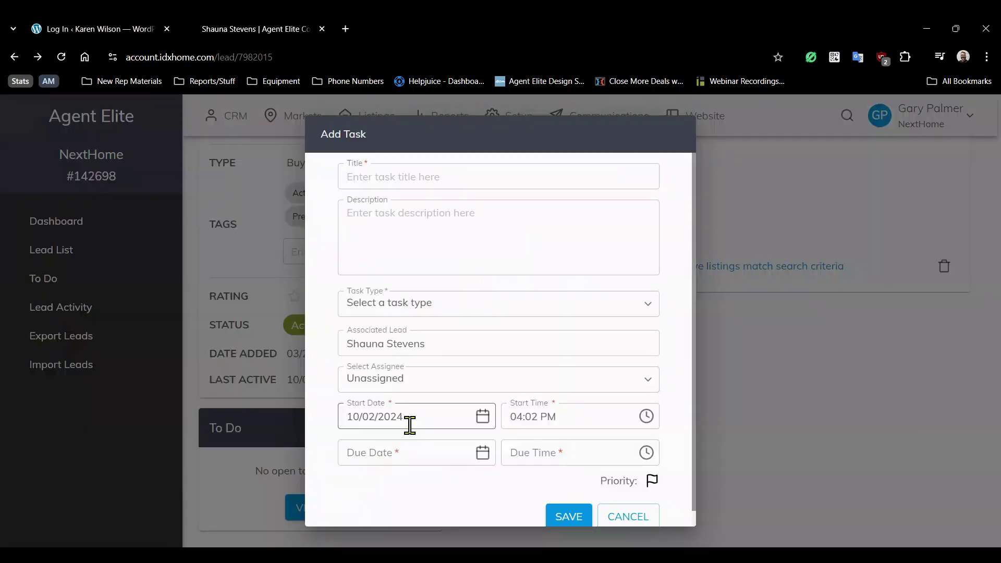
pyautogui.click(374, 178)
pyautogui.write('Call Sh')
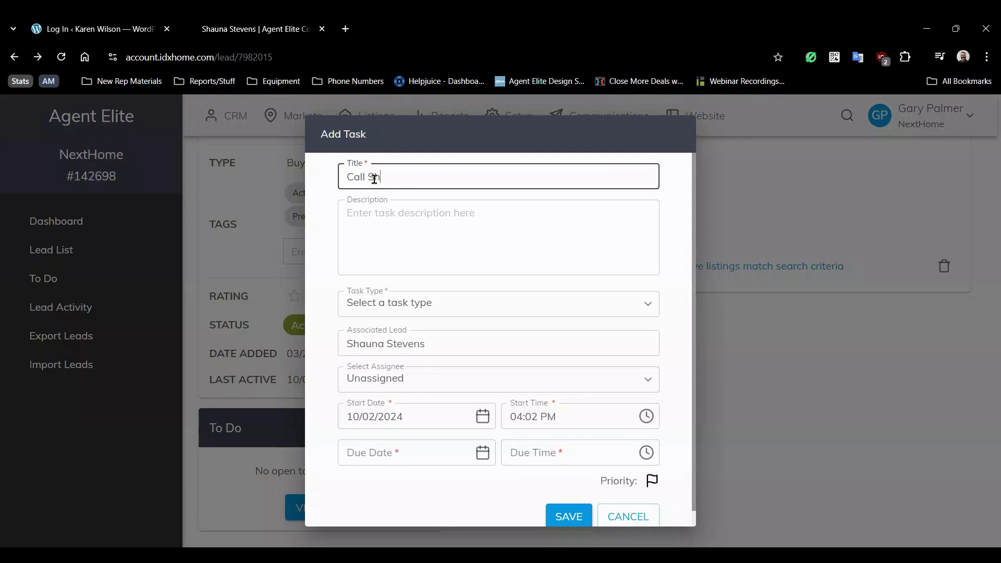
pyautogui.write('auna')
pyautogui.press('Tab')
pyautogui.write('Call Shaun')
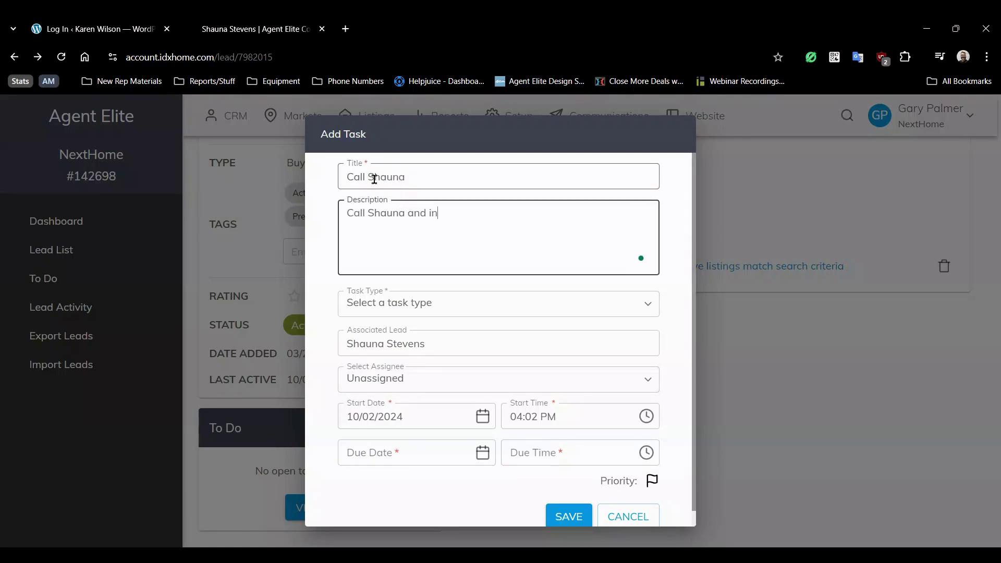
pyautogui.write('a and invite her to view some properties in her saved search this weekend.')
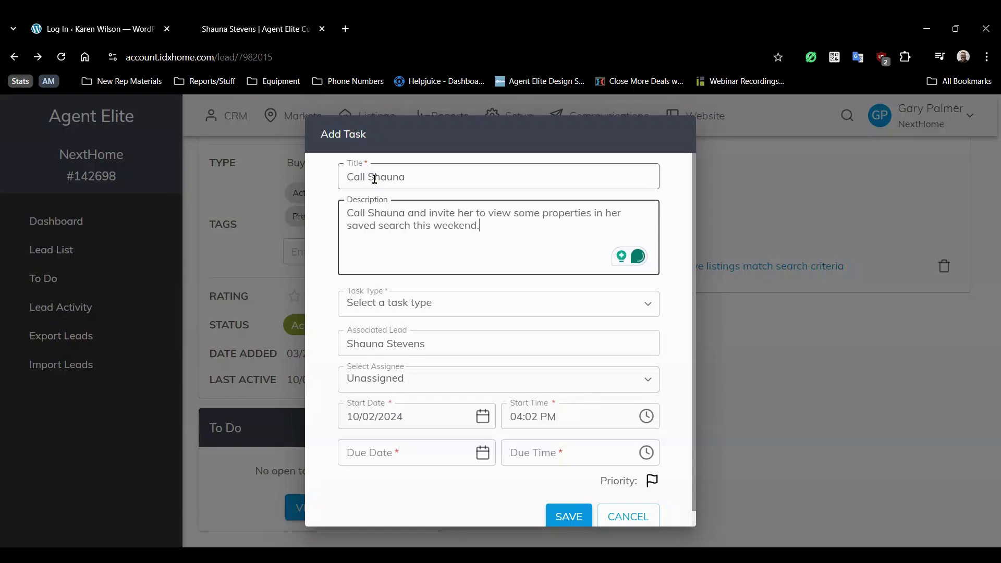
# Make the task an Action Item assigned to the lead's agent, due 10/03/2024 at 04:30 PM.
pyautogui.click(417, 303)
pyautogui.click(367, 272)
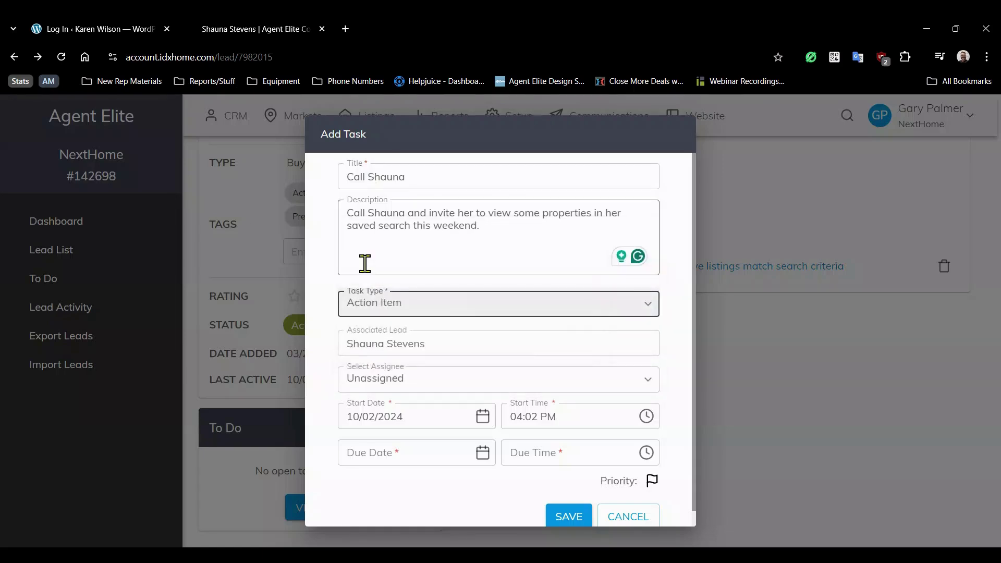
pyautogui.click(360, 381)
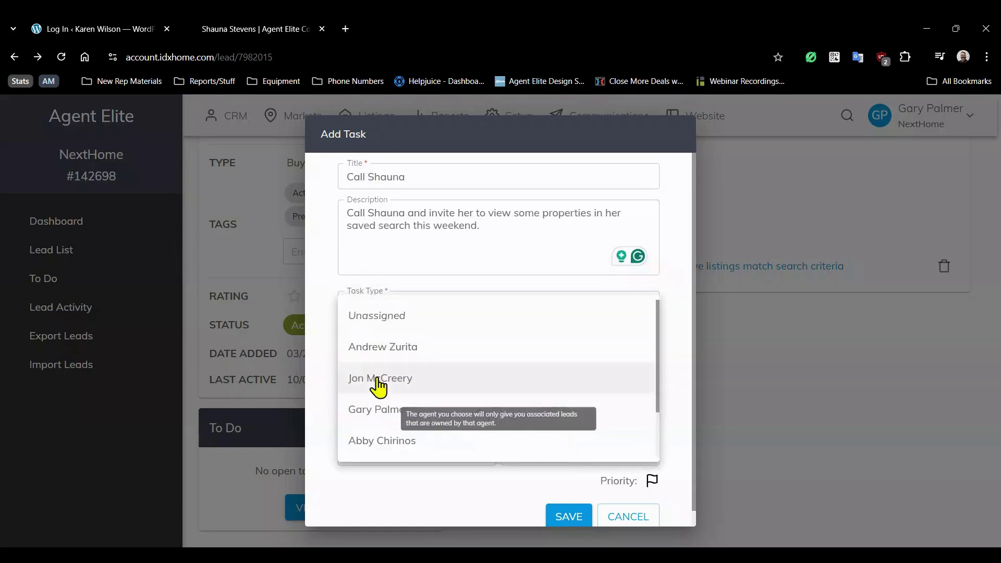
pyautogui.click(370, 376)
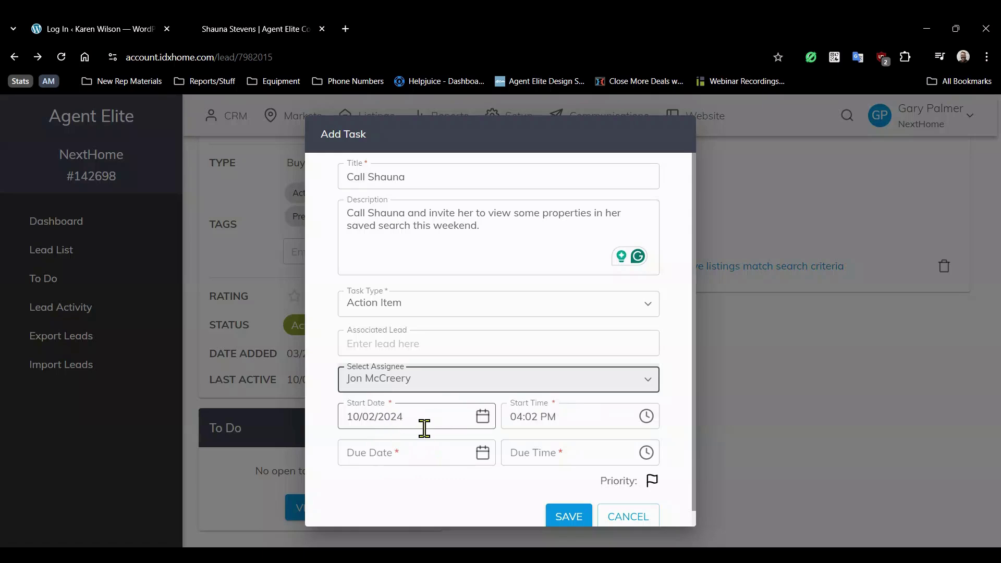
pyautogui.click(391, 451)
pyautogui.click(479, 455)
pyautogui.click(429, 406)
pyautogui.write('0430p')
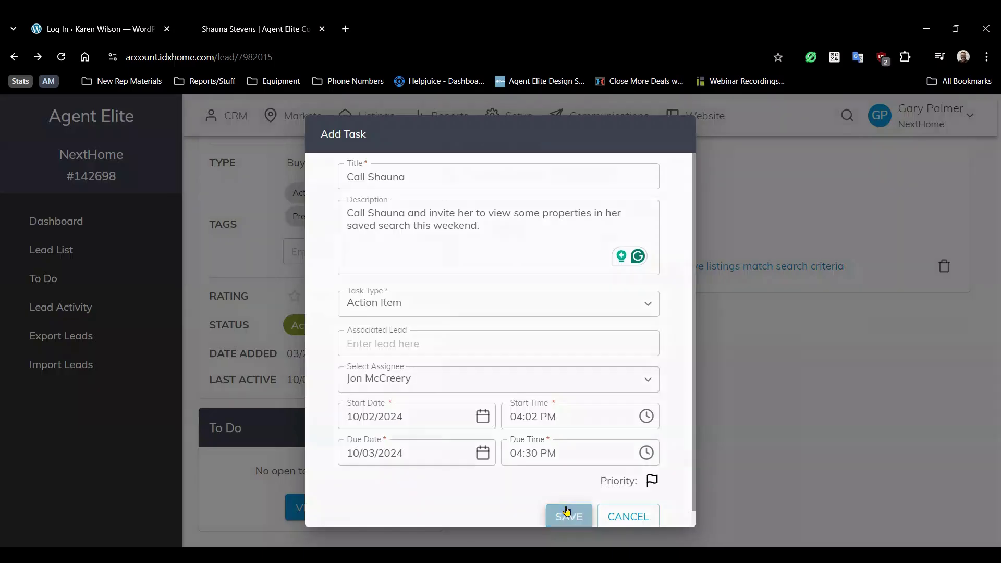